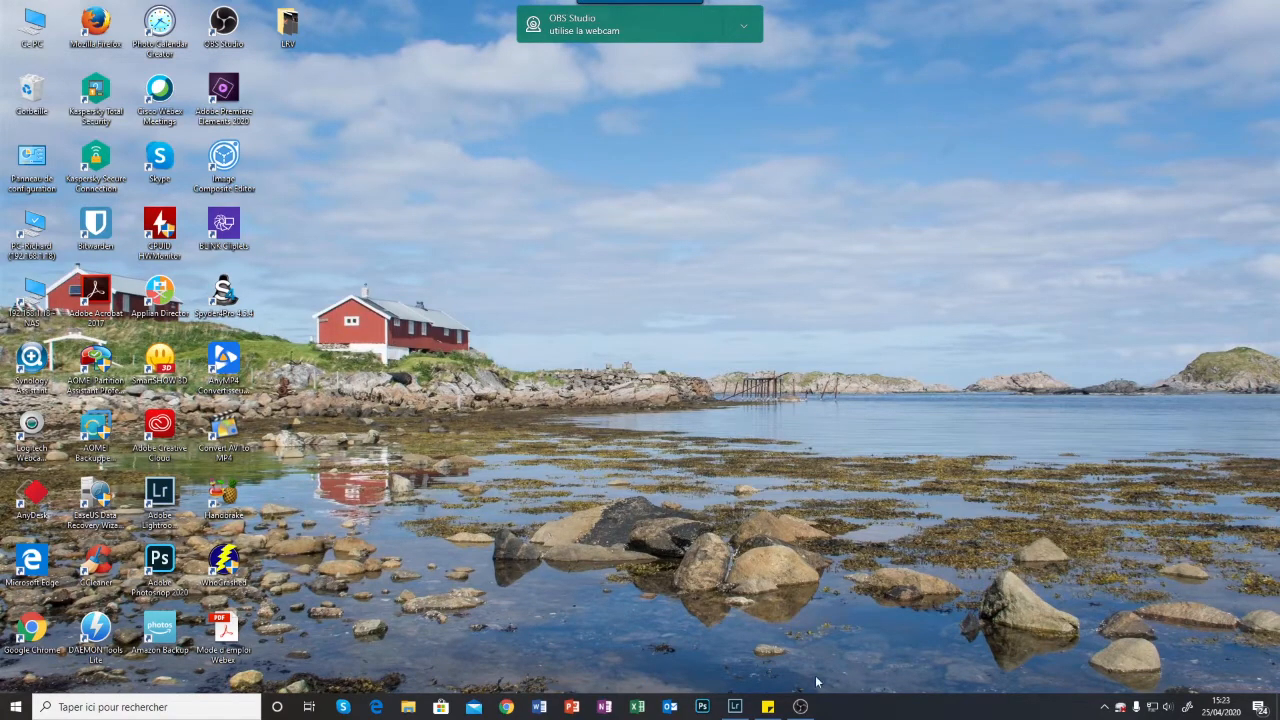
Switch to Lightroom Classic and review the automatic face detection option in the catalogue's metadata settings, accepting the settings.
click(732, 707)
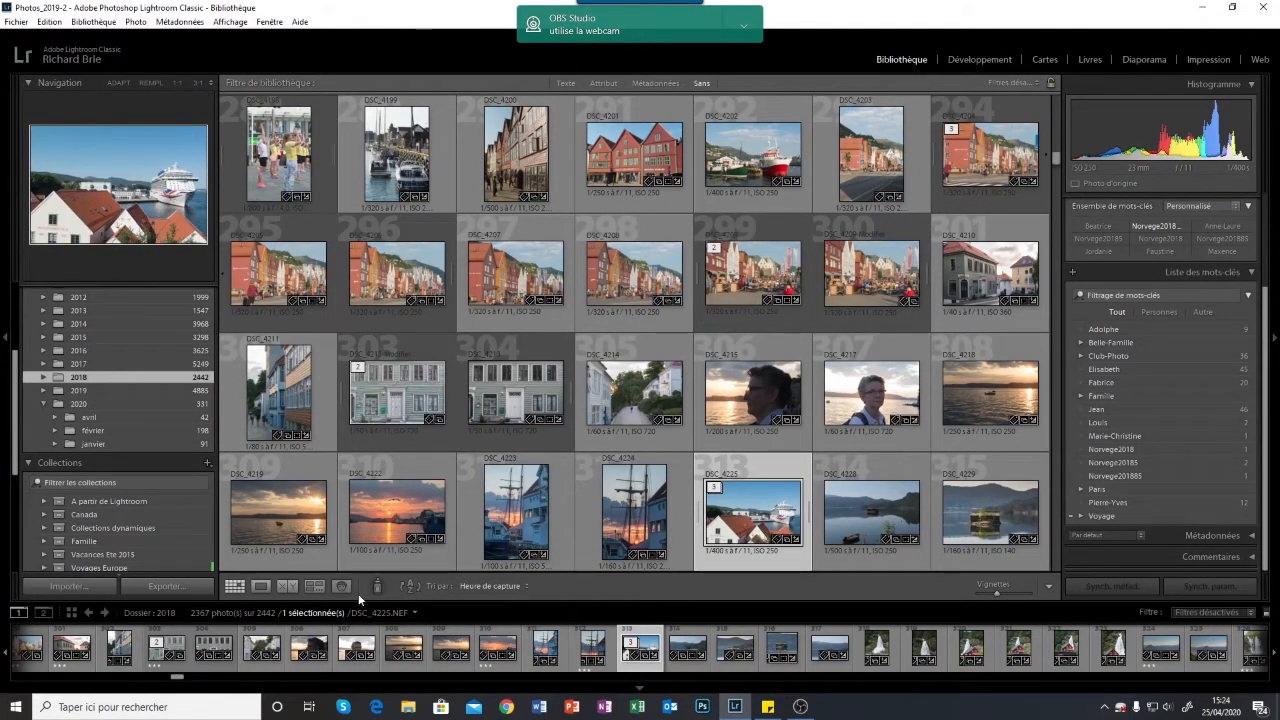
click(50, 22)
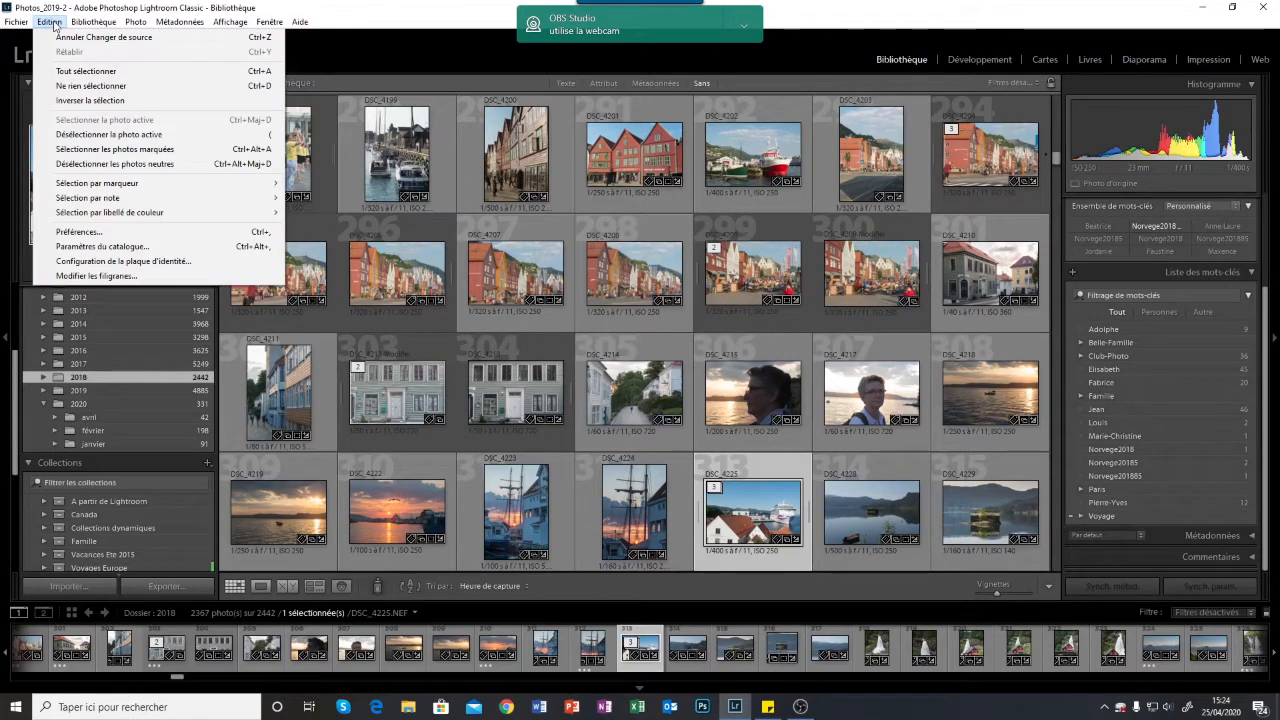
click(89, 247)
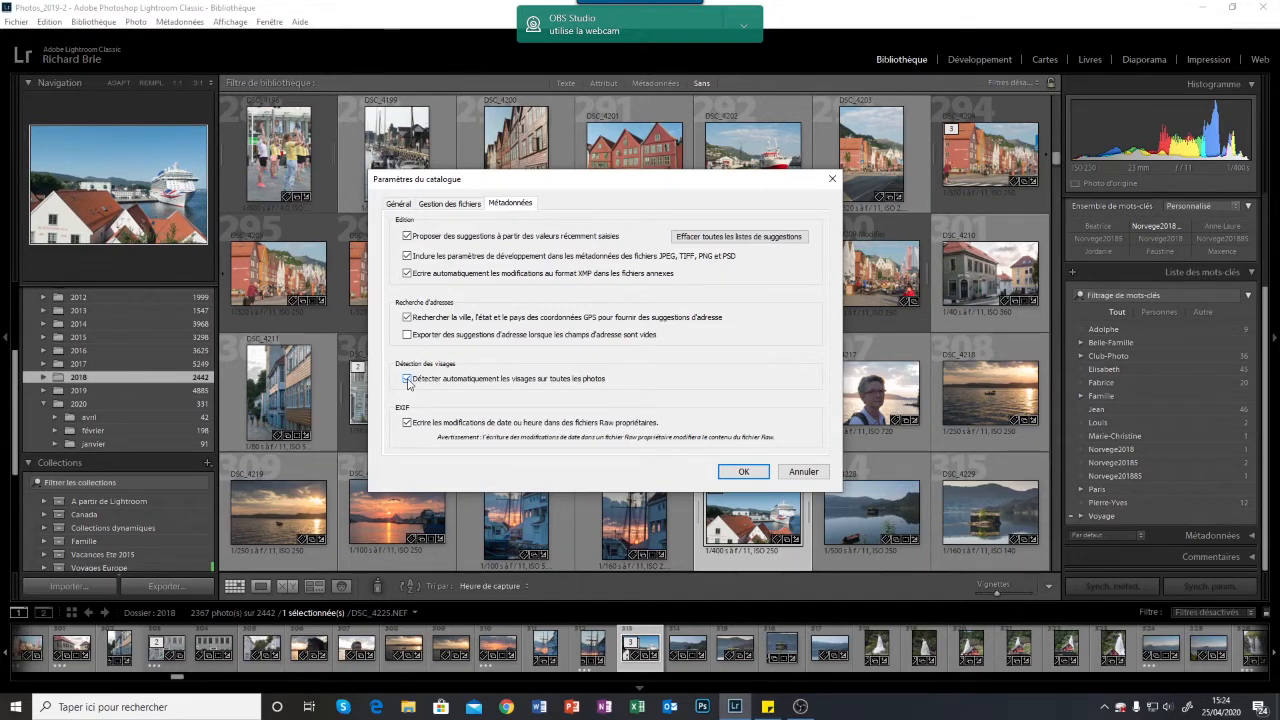
click(743, 472)
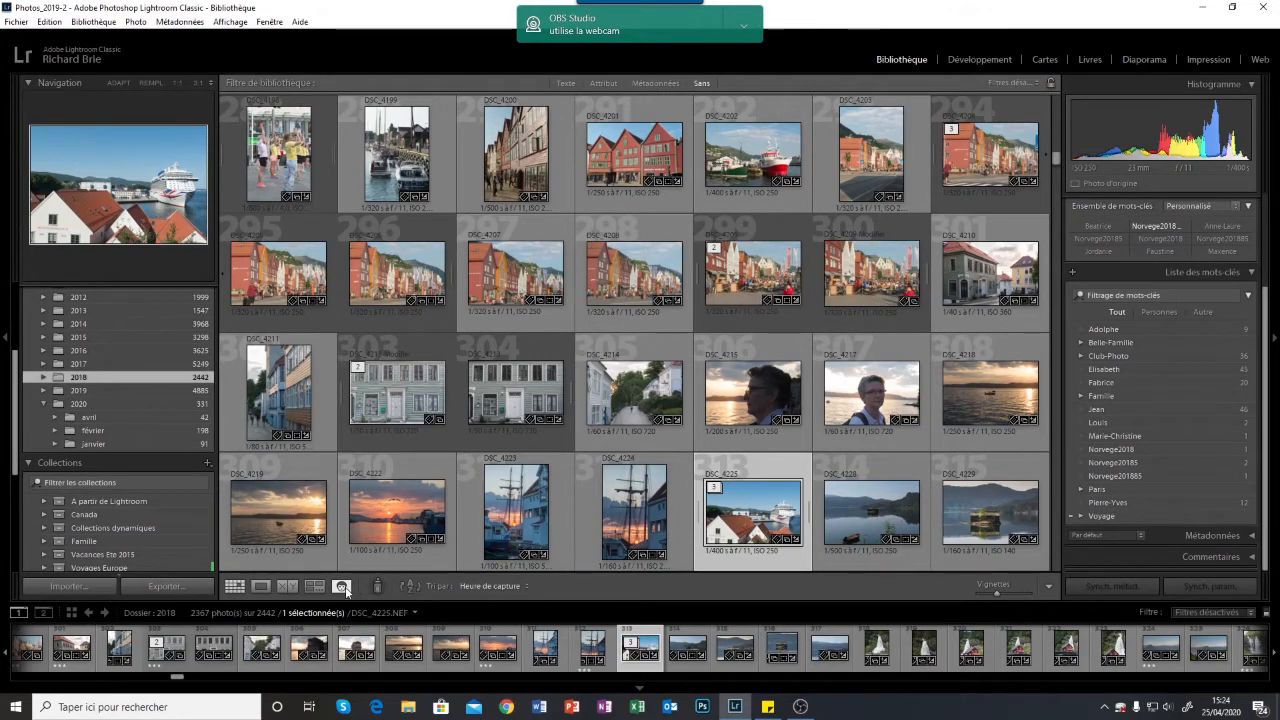
View the images LRV1, LRV2 and LRV4 from the LRV desktop folder, putting the open windows away.
click(1197, 10)
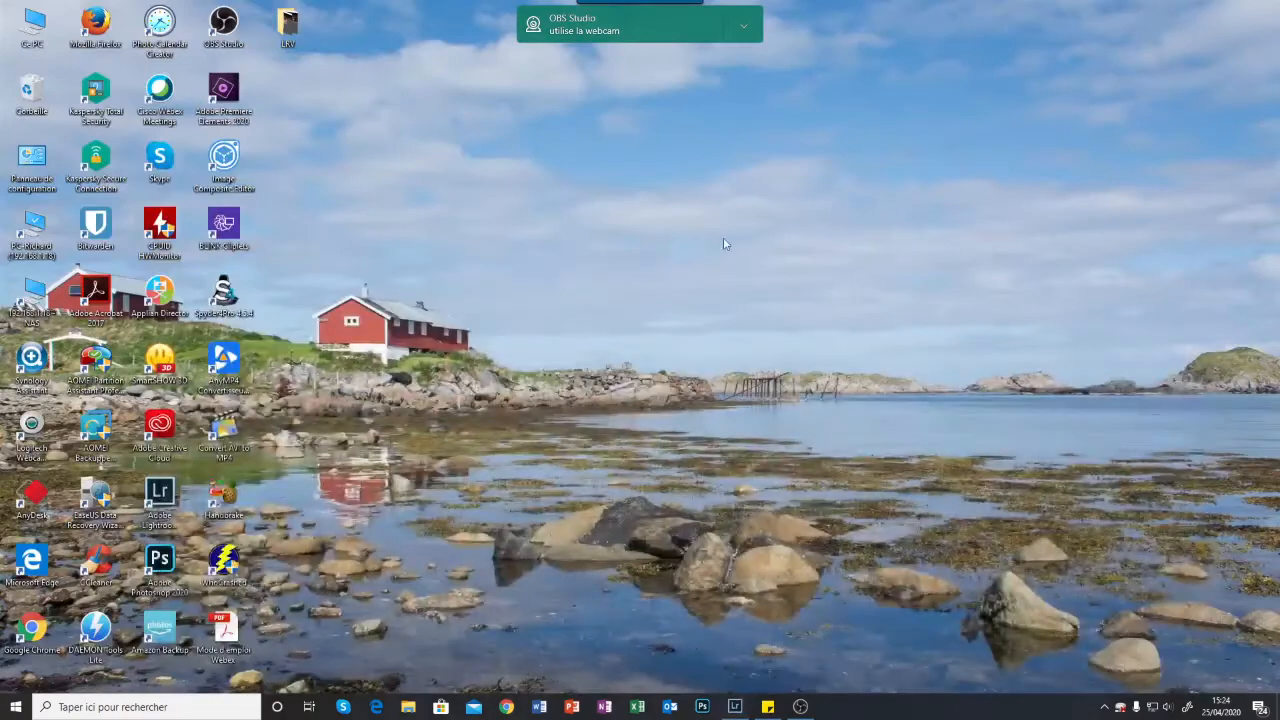
double_click(288, 30)
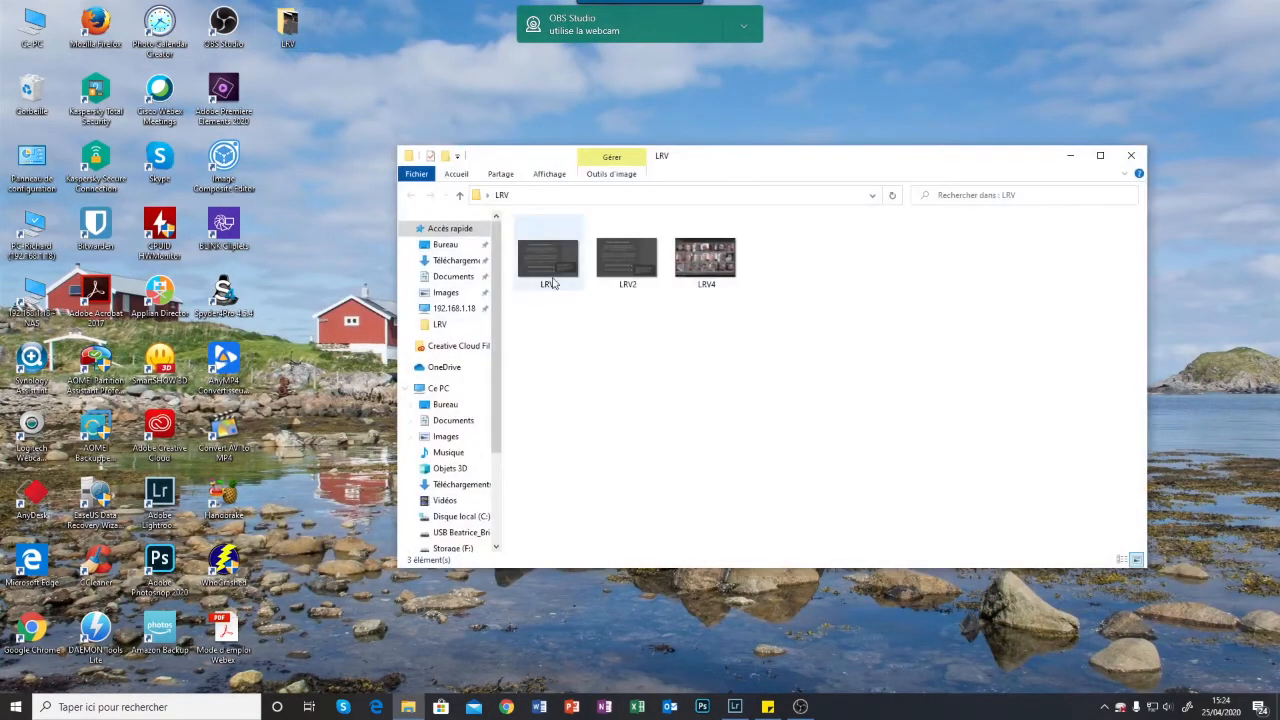
double_click(551, 280)
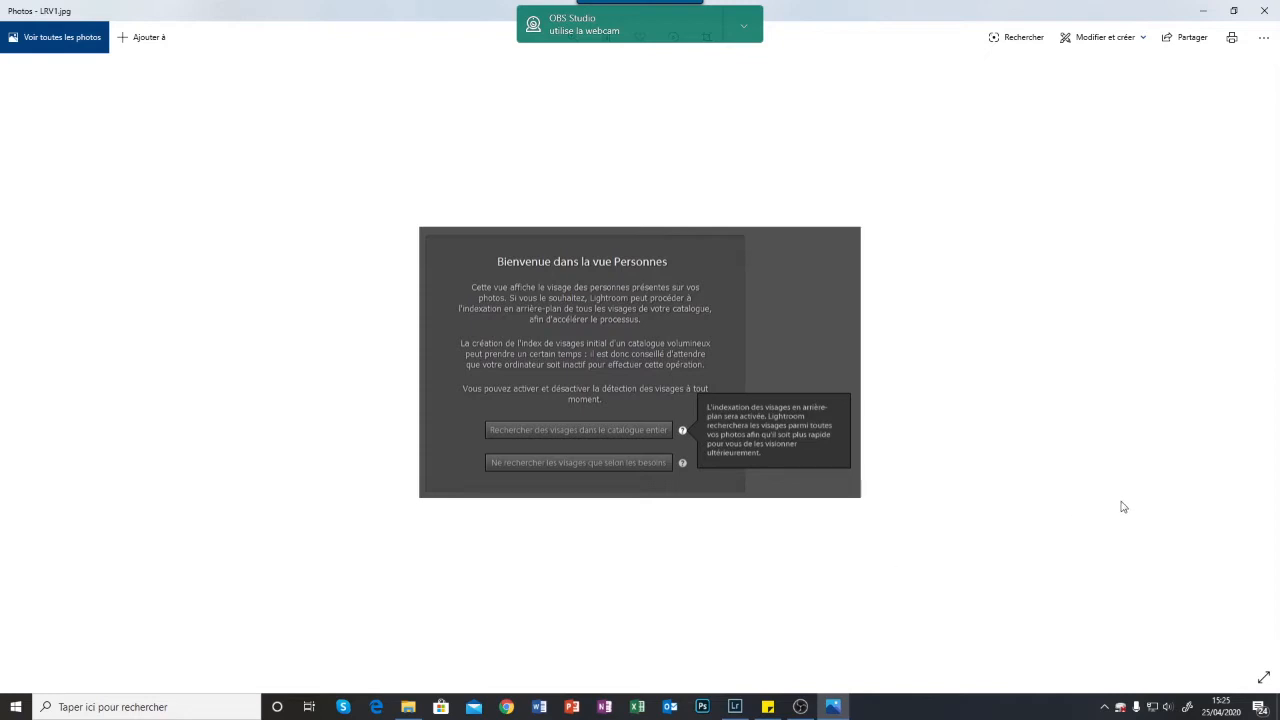
click(1249, 364)
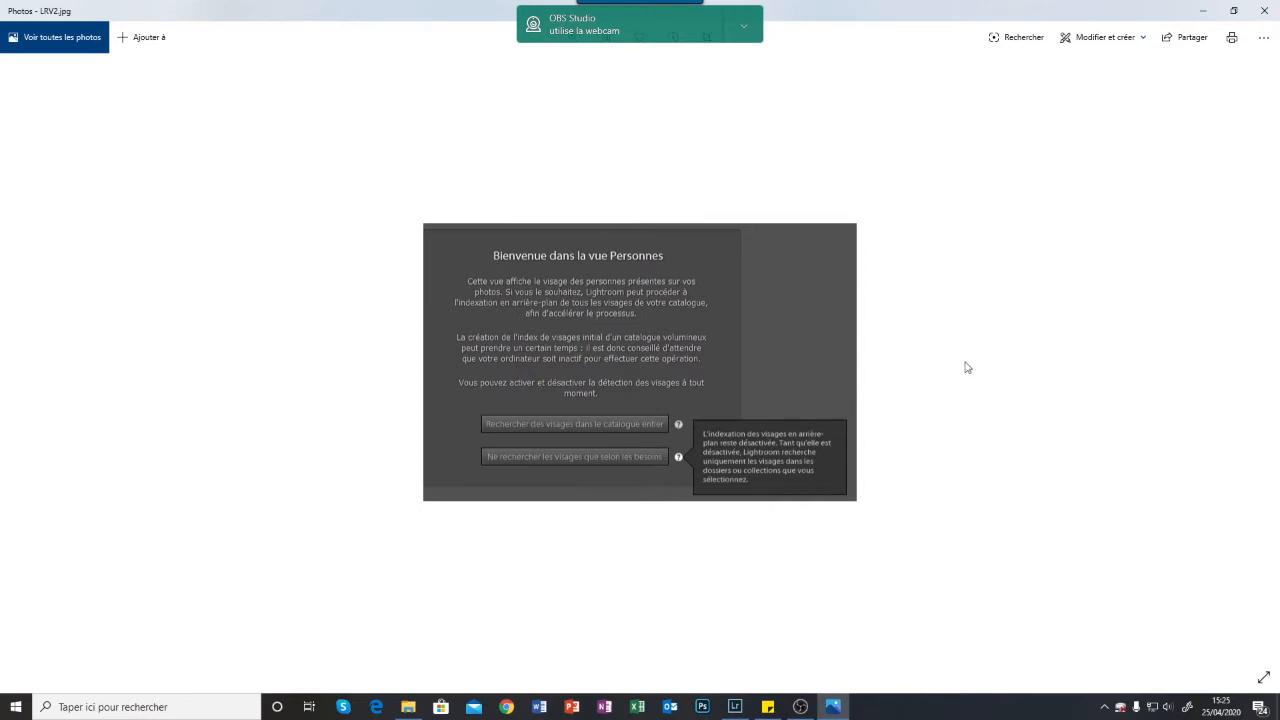
click(1250, 367)
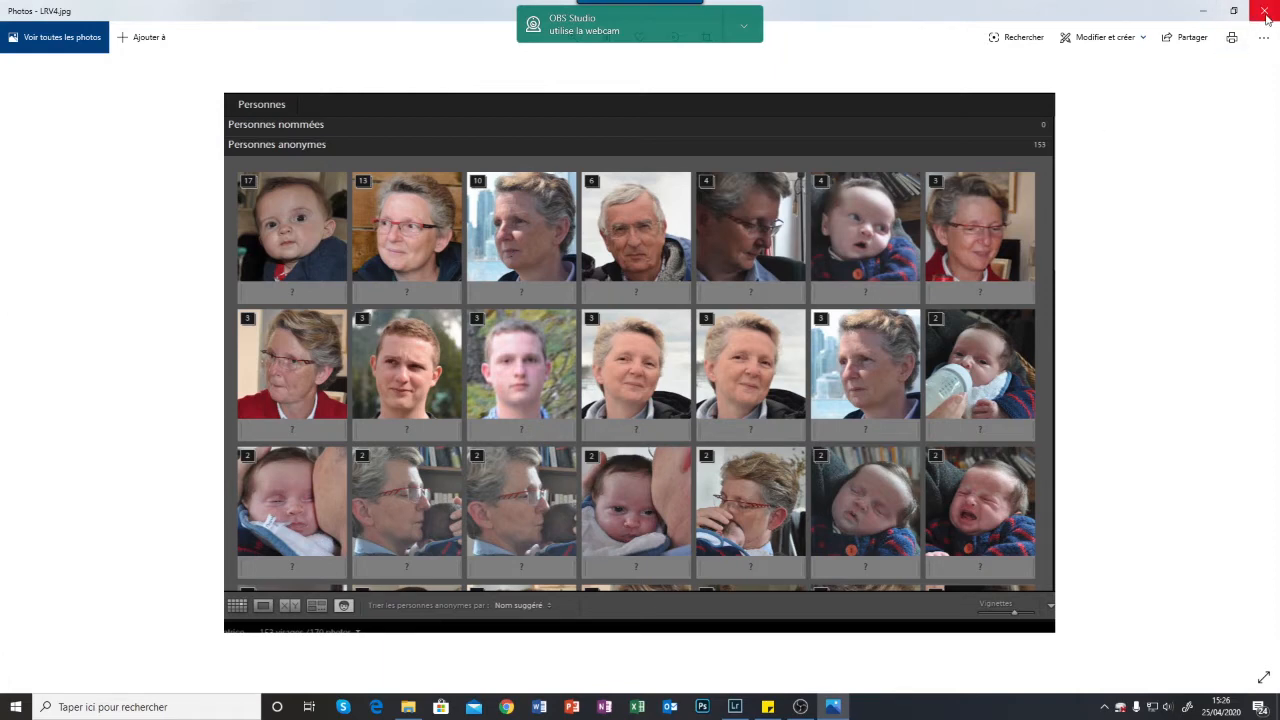
click(1206, 12)
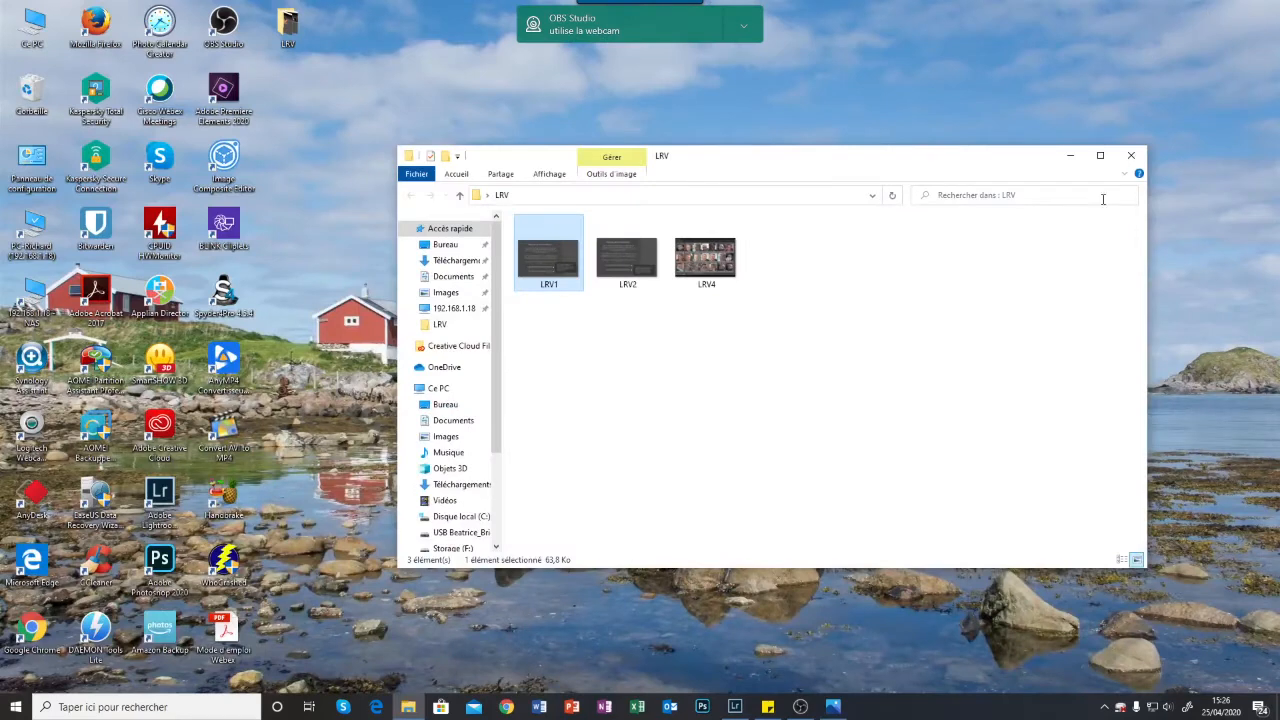
click(1075, 157)
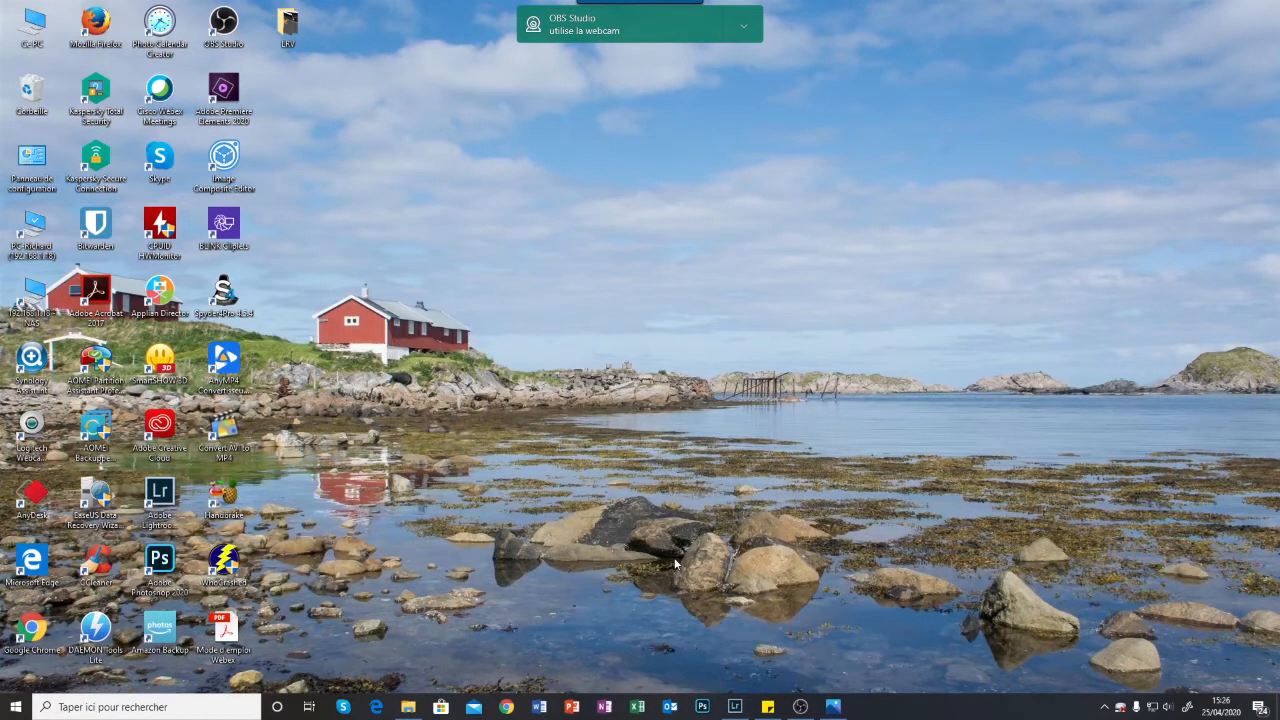
Switch back to Lightroom Classic and show the People view for the entire Photo folder.
click(735, 709)
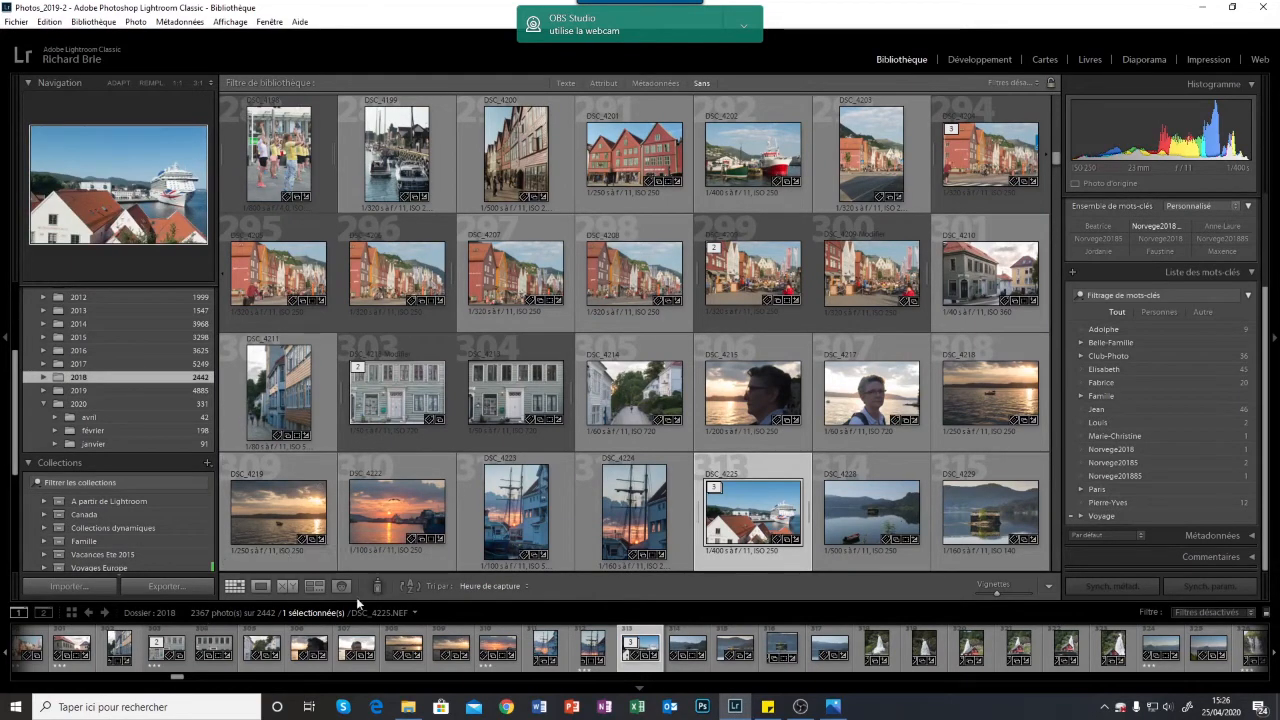
click(340, 588)
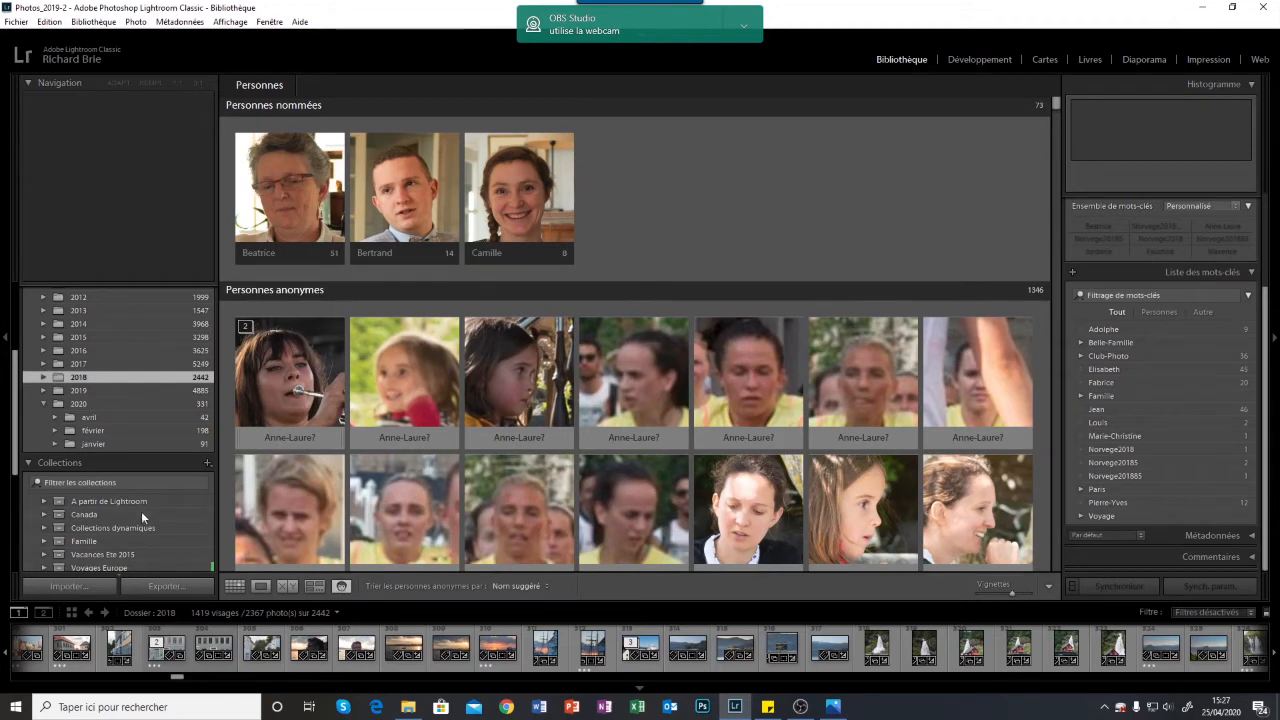
scroll(14, 457, up, 3)
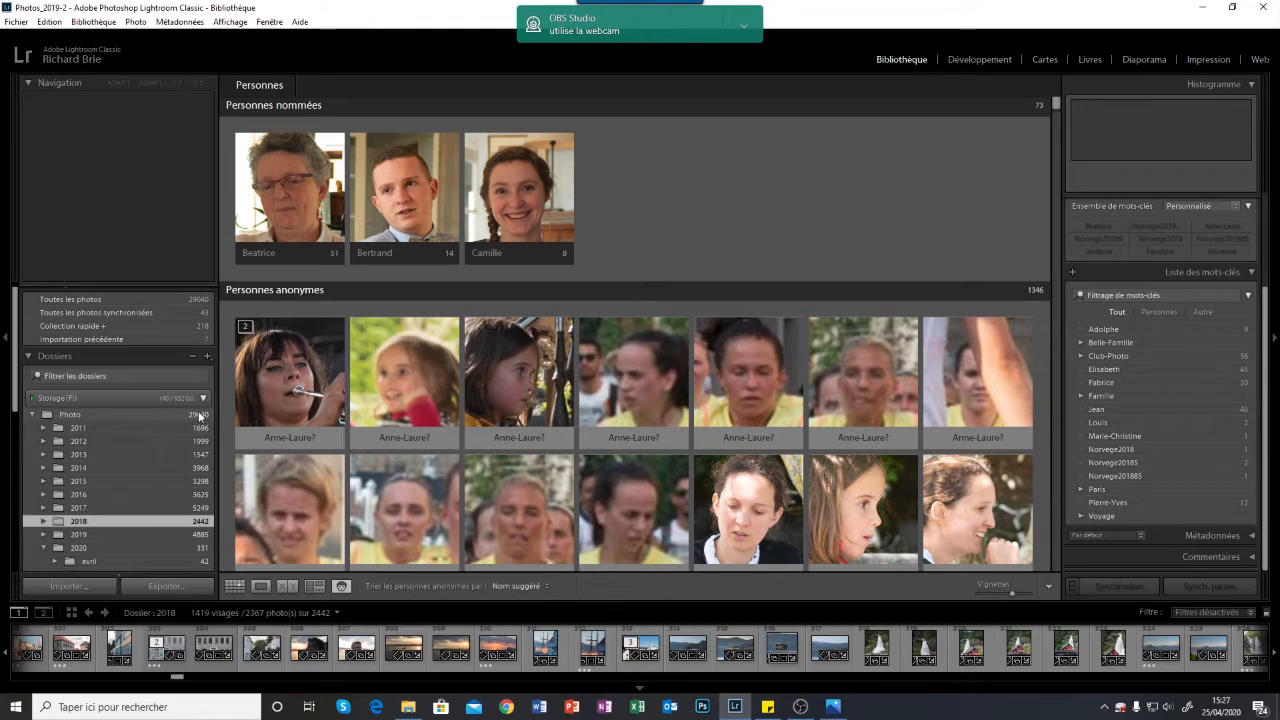
click(108, 414)
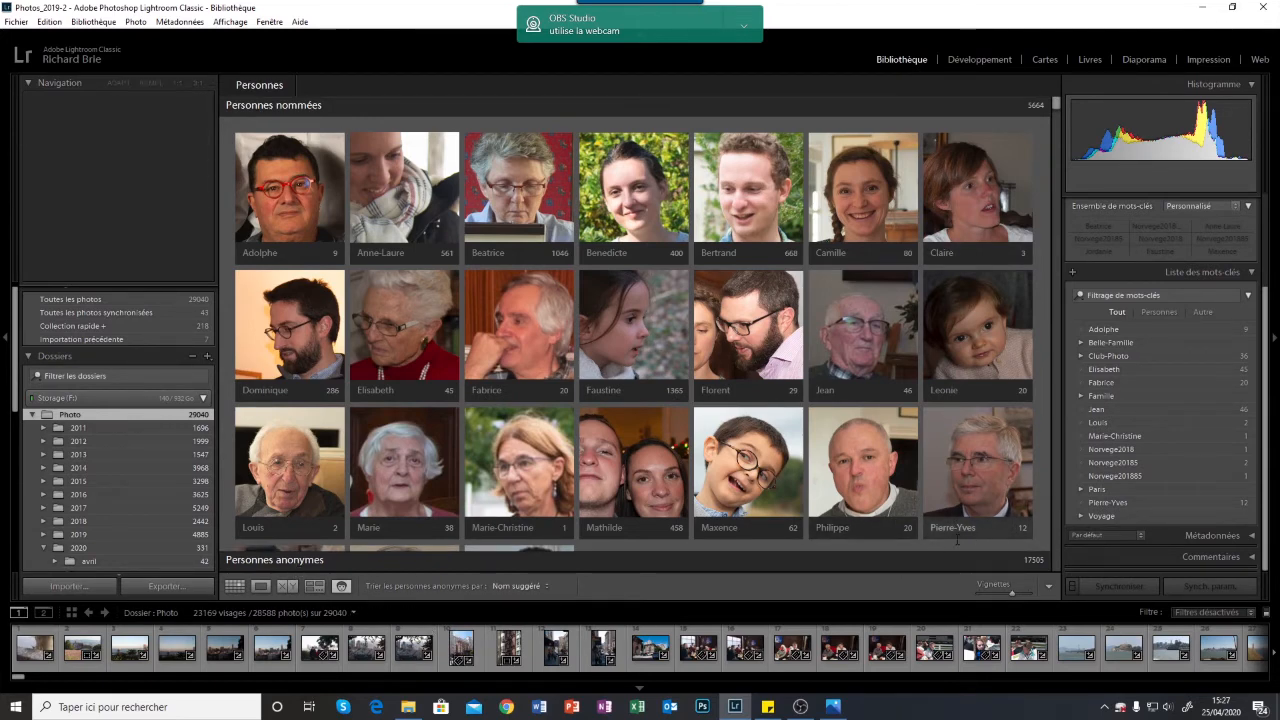
Sort the anonymous people by "Nom suggéré" and limit the People view to the 2020 folder.
click(1058, 549)
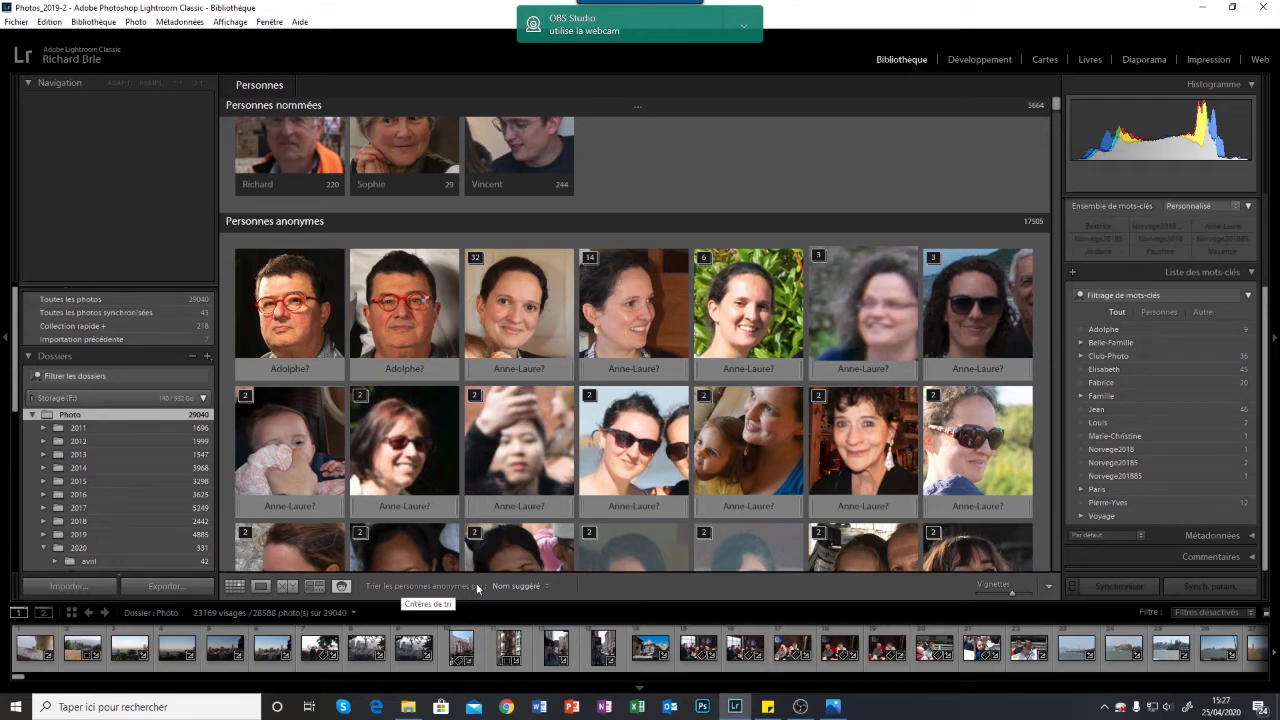
click(547, 587)
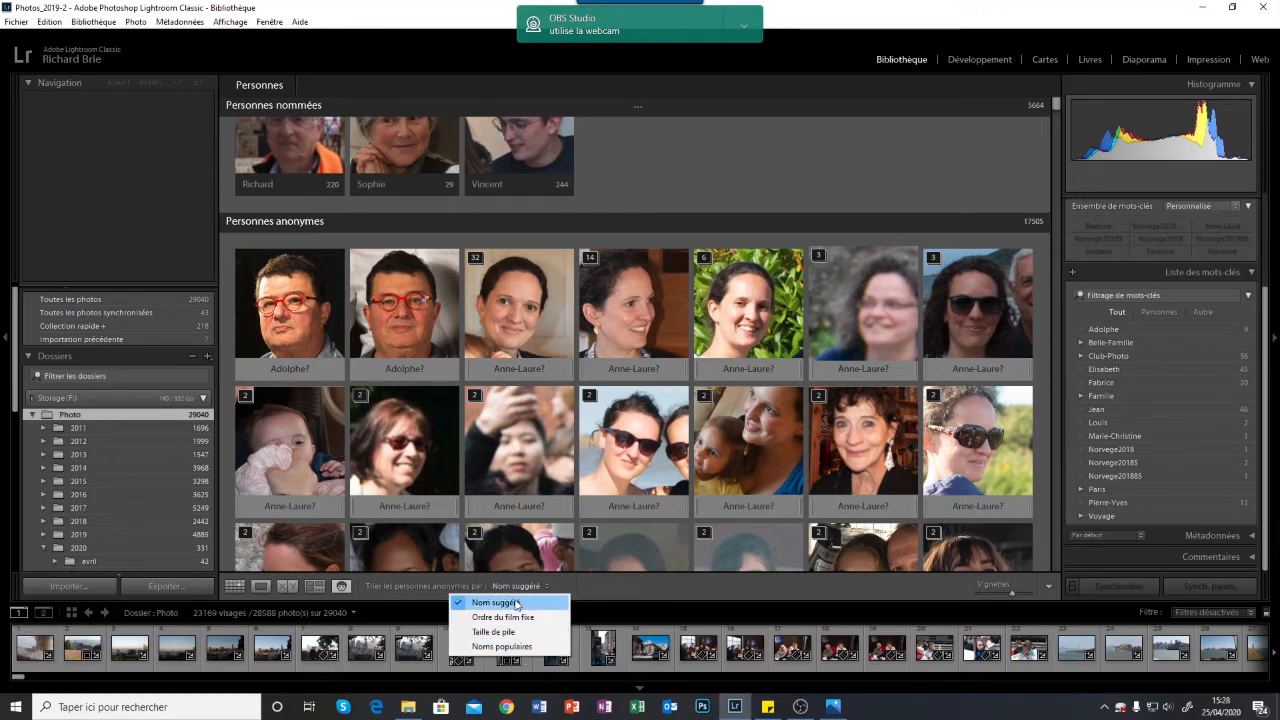
click(516, 604)
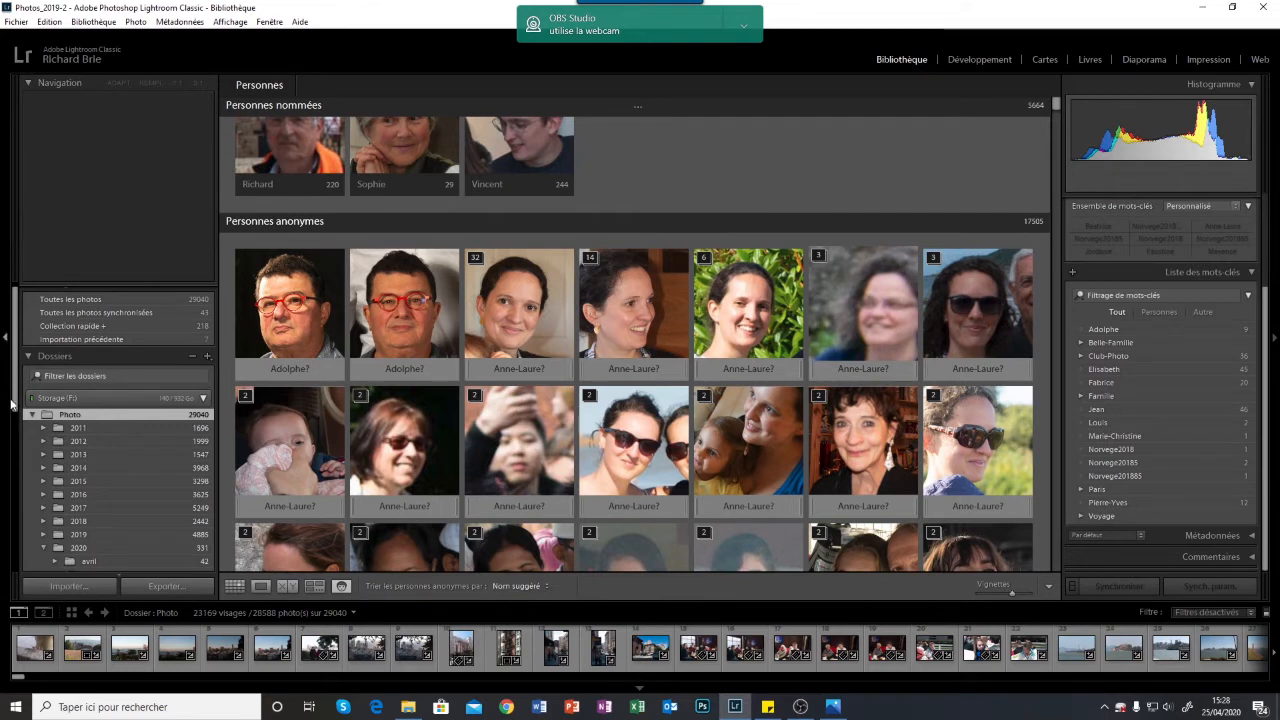
drag(14, 398, 14, 436)
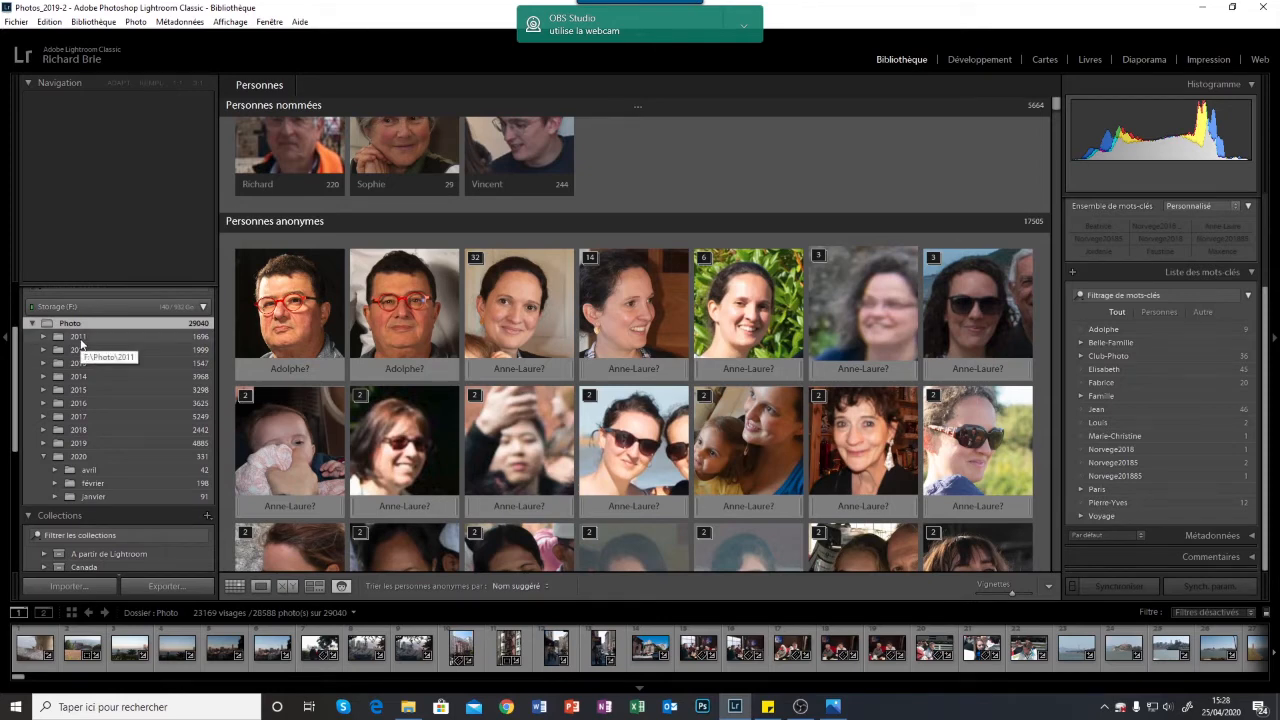
click(81, 458)
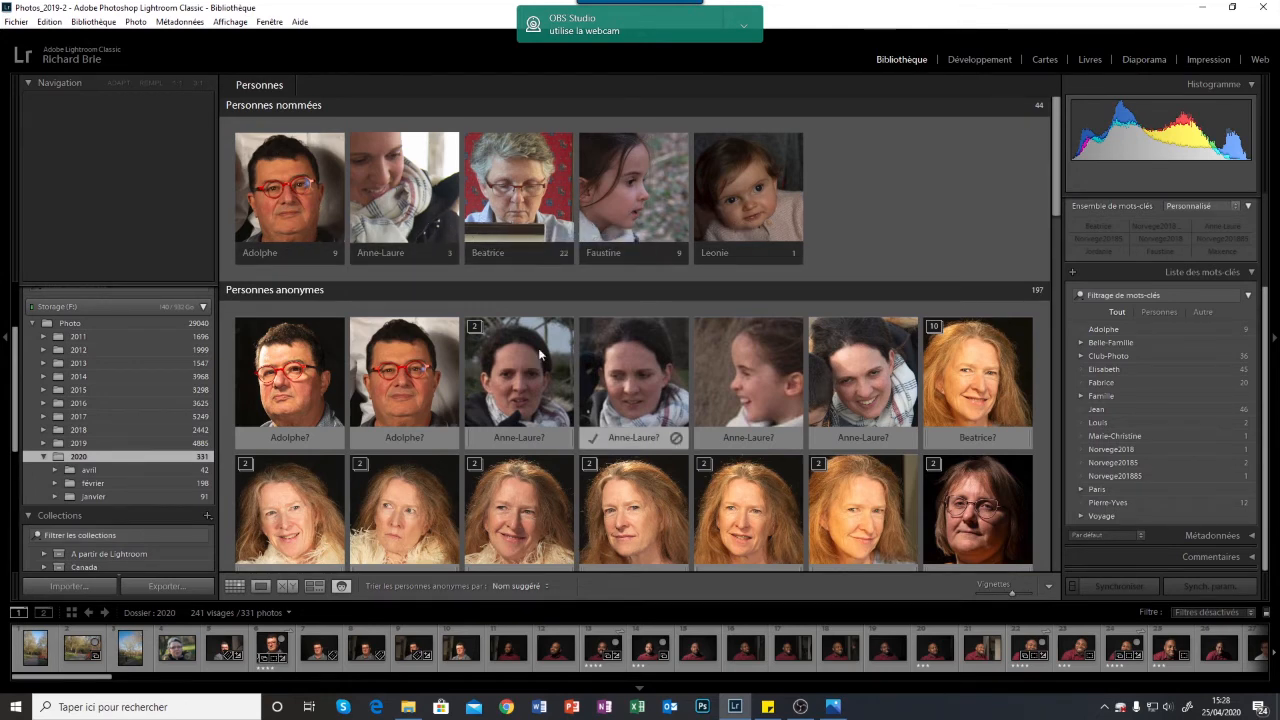
Replace the wrong suggestion on the ten-face stack of the long-haired blonde woman with her own first name.
mouse_move(950, 412)
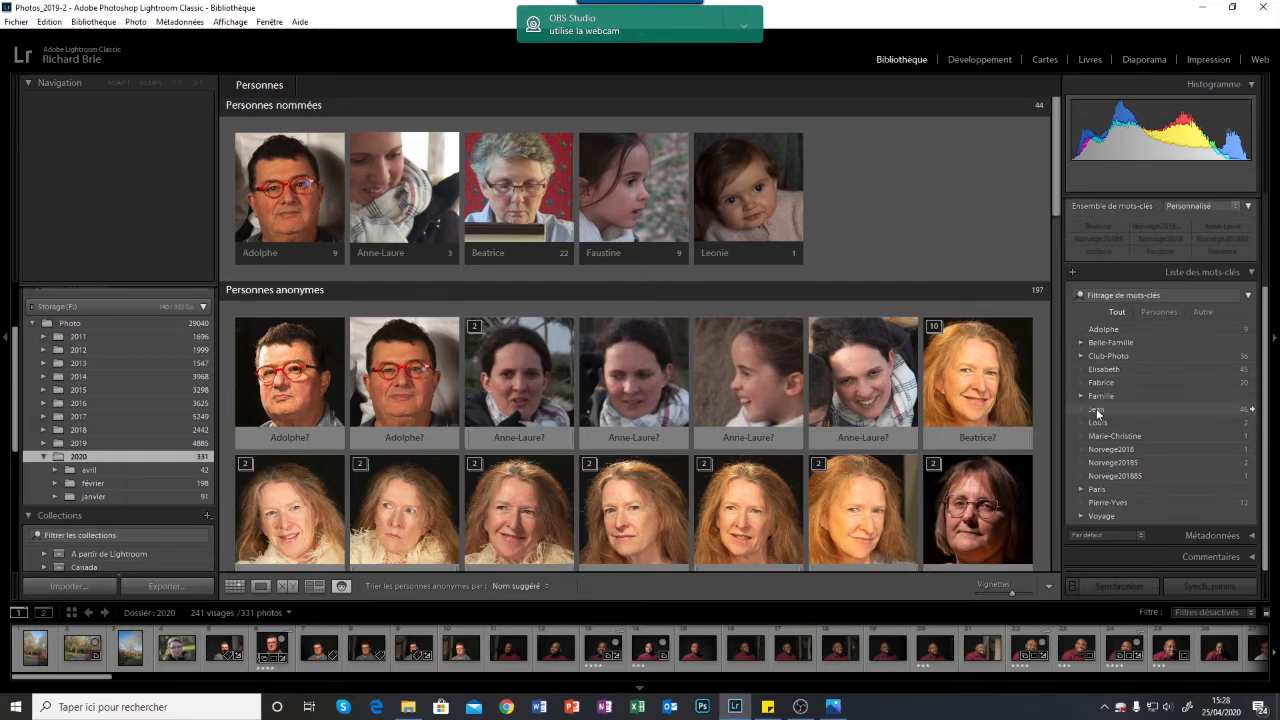
click(962, 437)
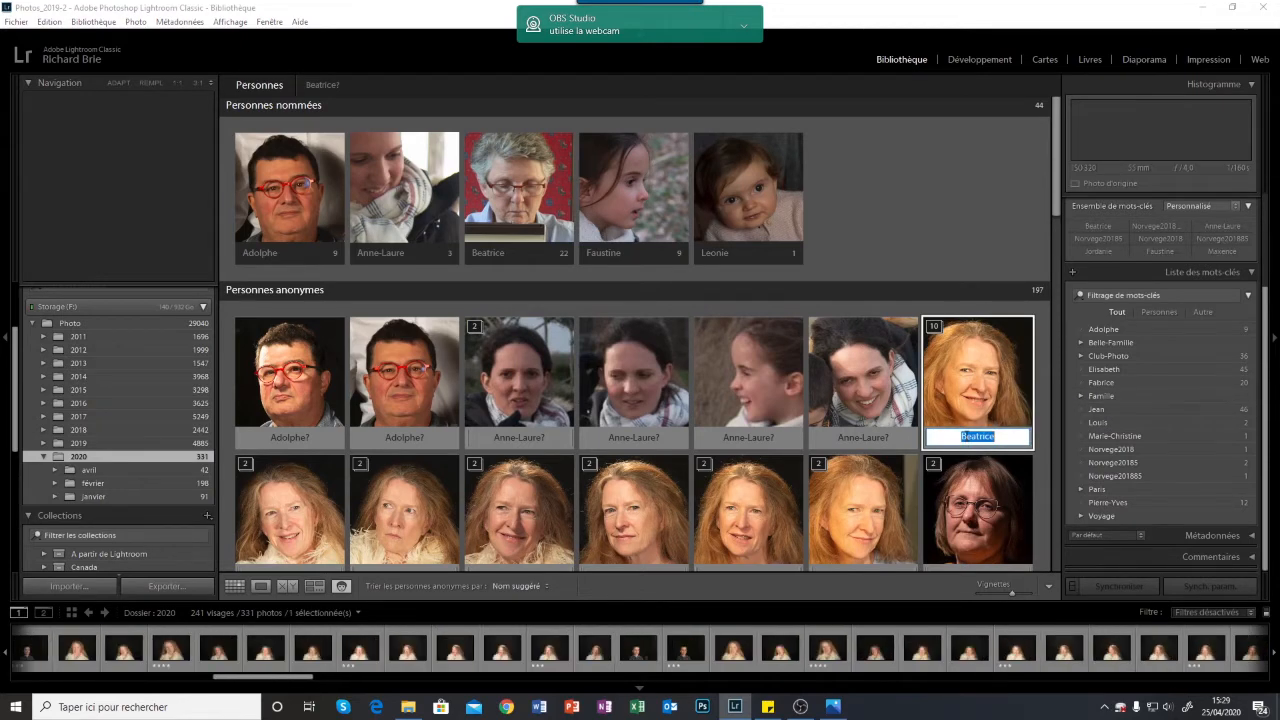
text(Katr)
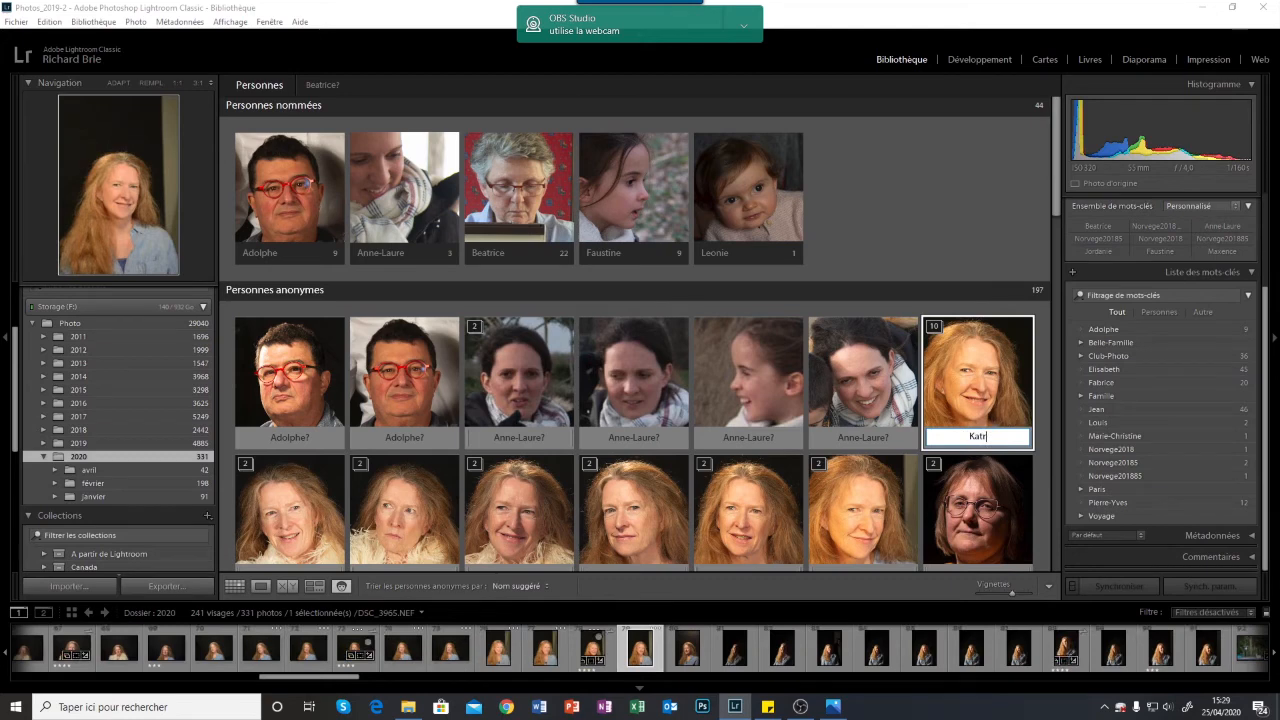
text(ine)
key(Return)
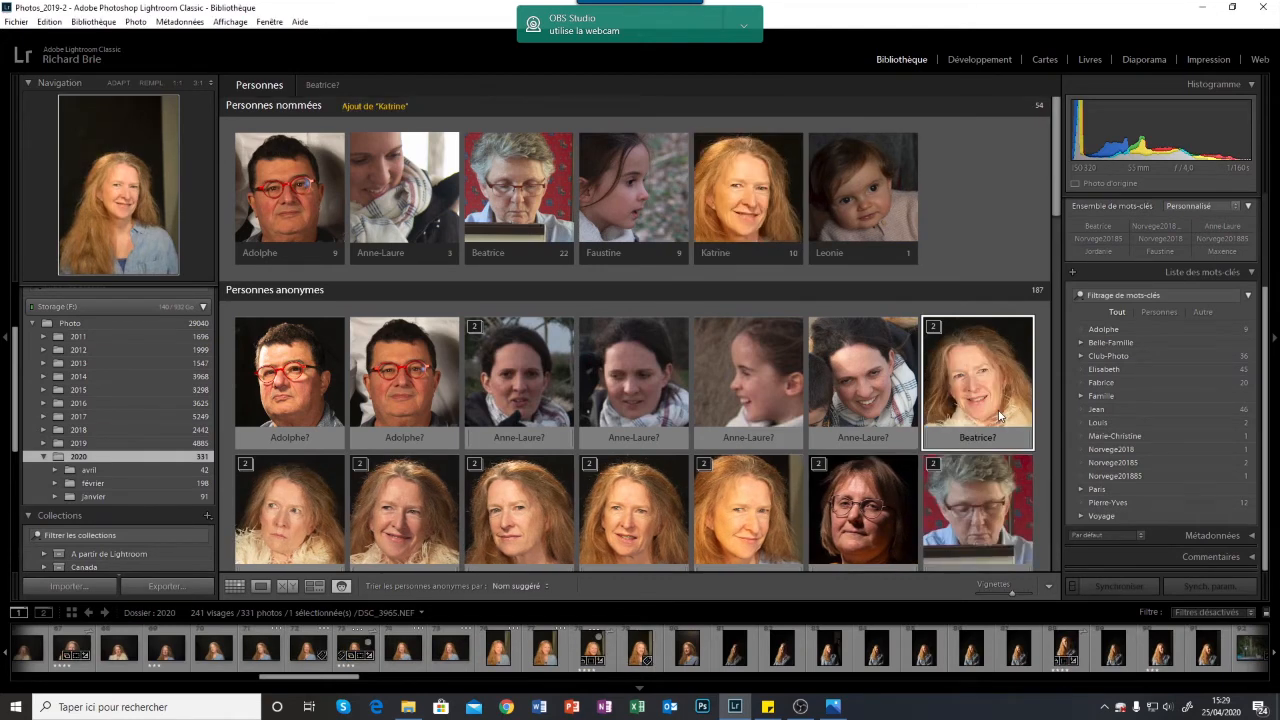
Confirm the suggested name for the two anonymous faces of the man with red glasses.
click(870, 400)
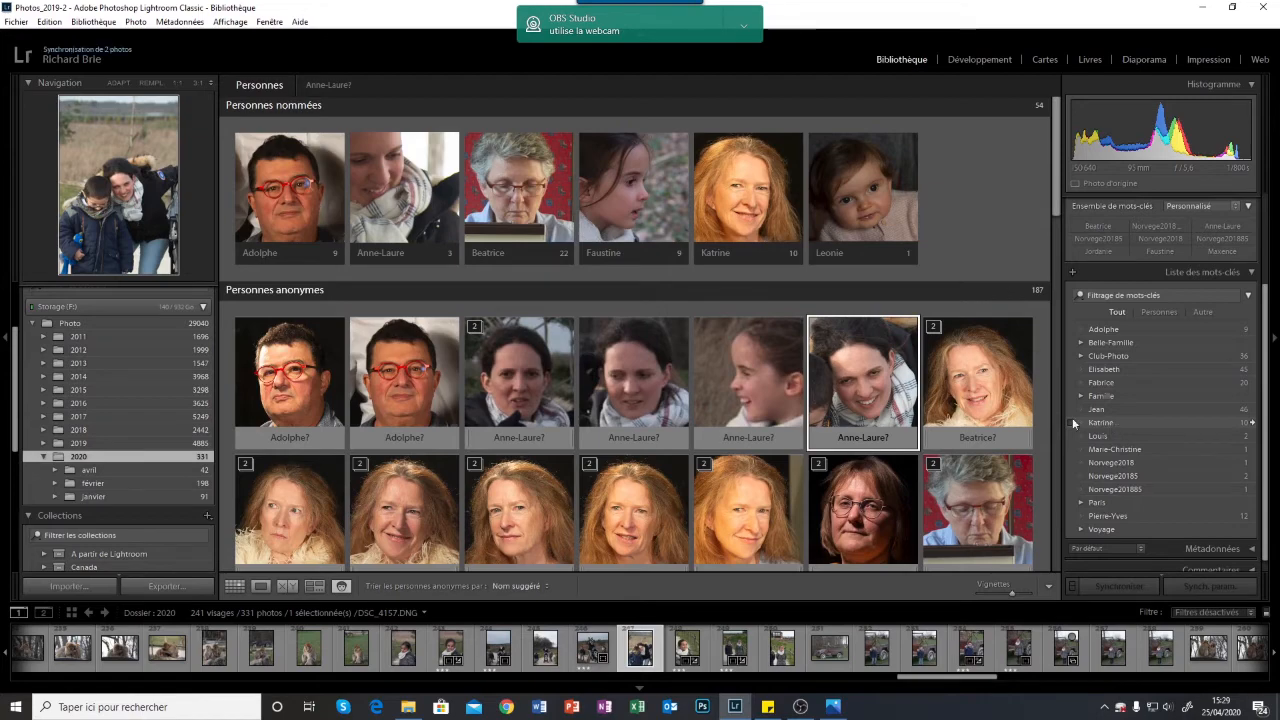
scroll(1057, 197, down, 1)
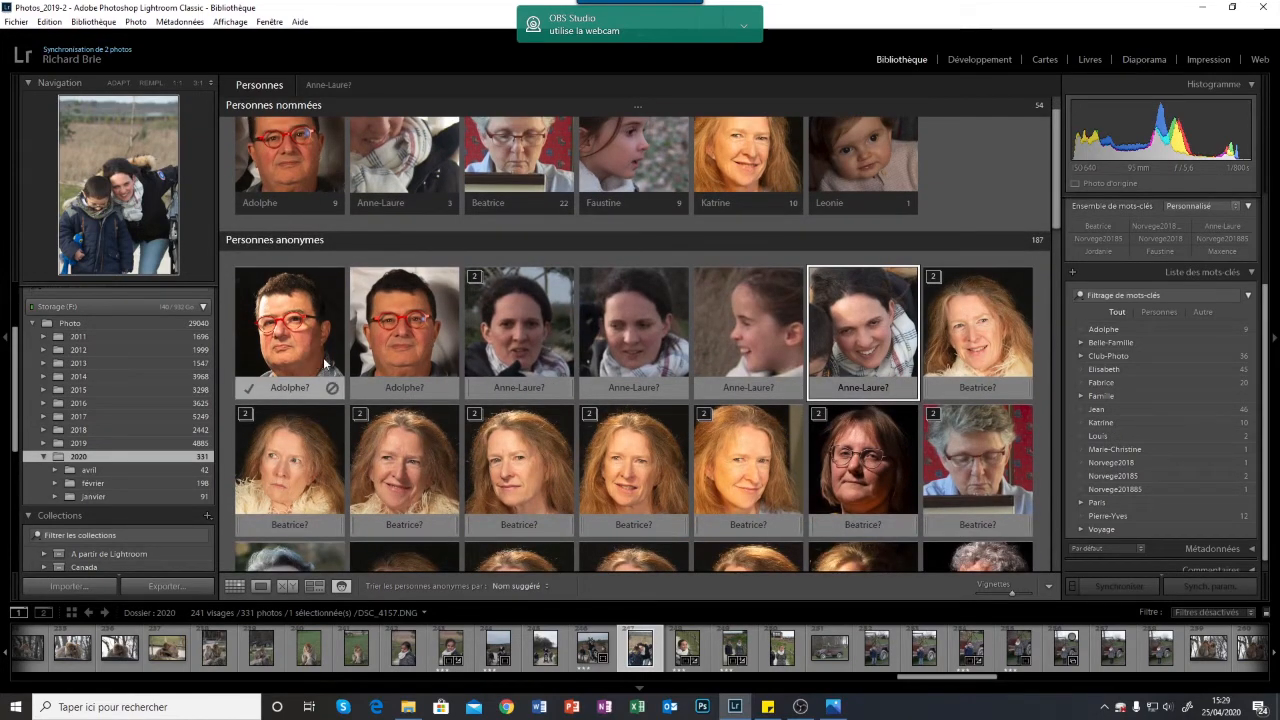
click(250, 393)
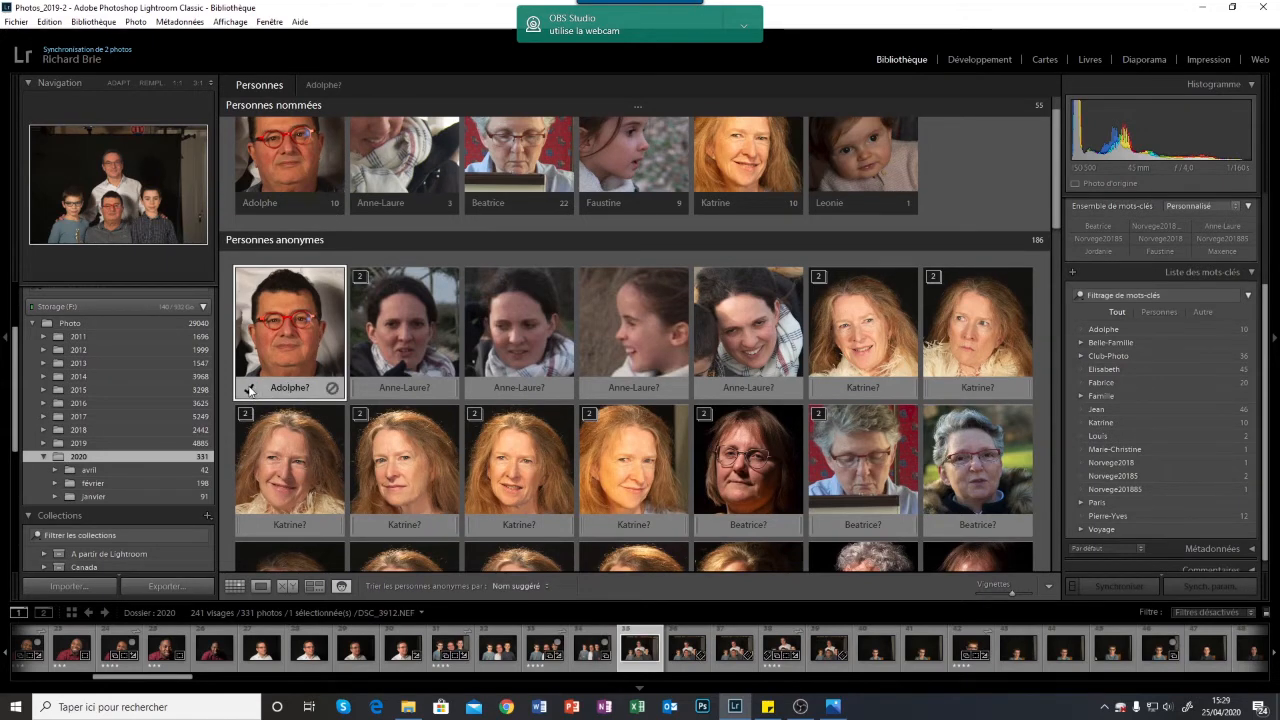
click(250, 389)
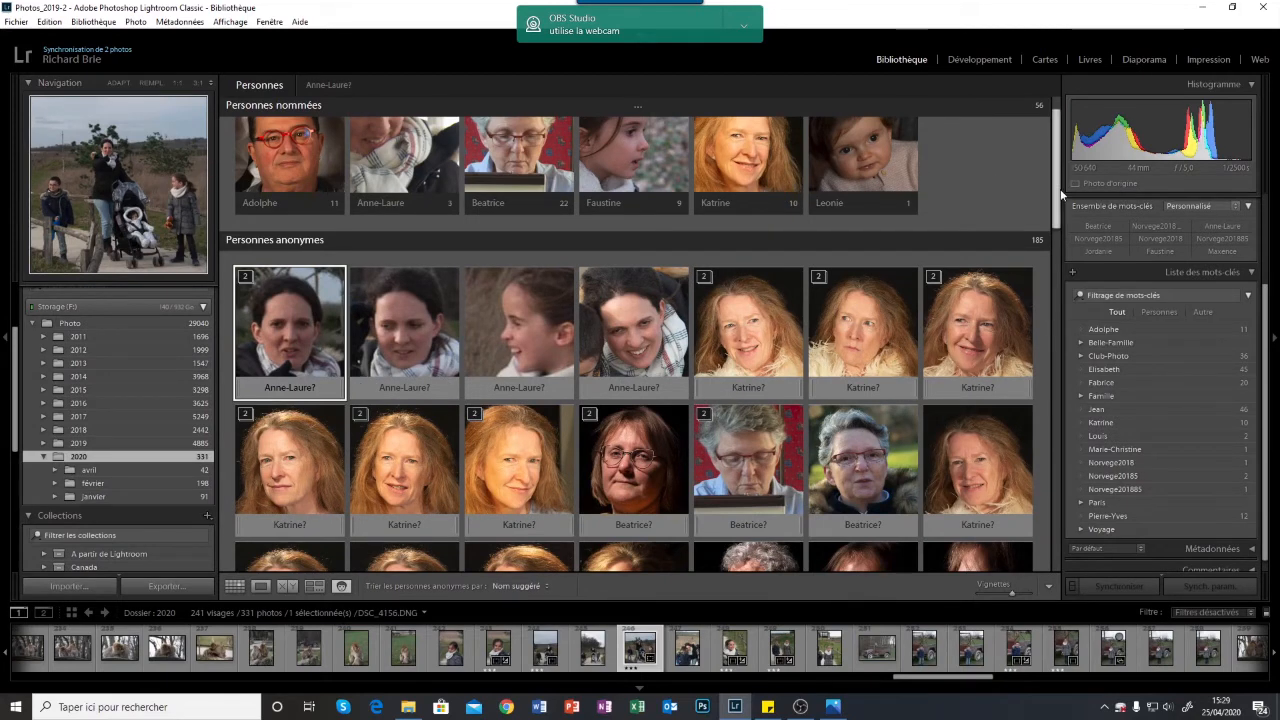
Confirm the suggested name for the dark-haired woman's two-face stack and her next single face.
scroll(665, 240, up, 1)
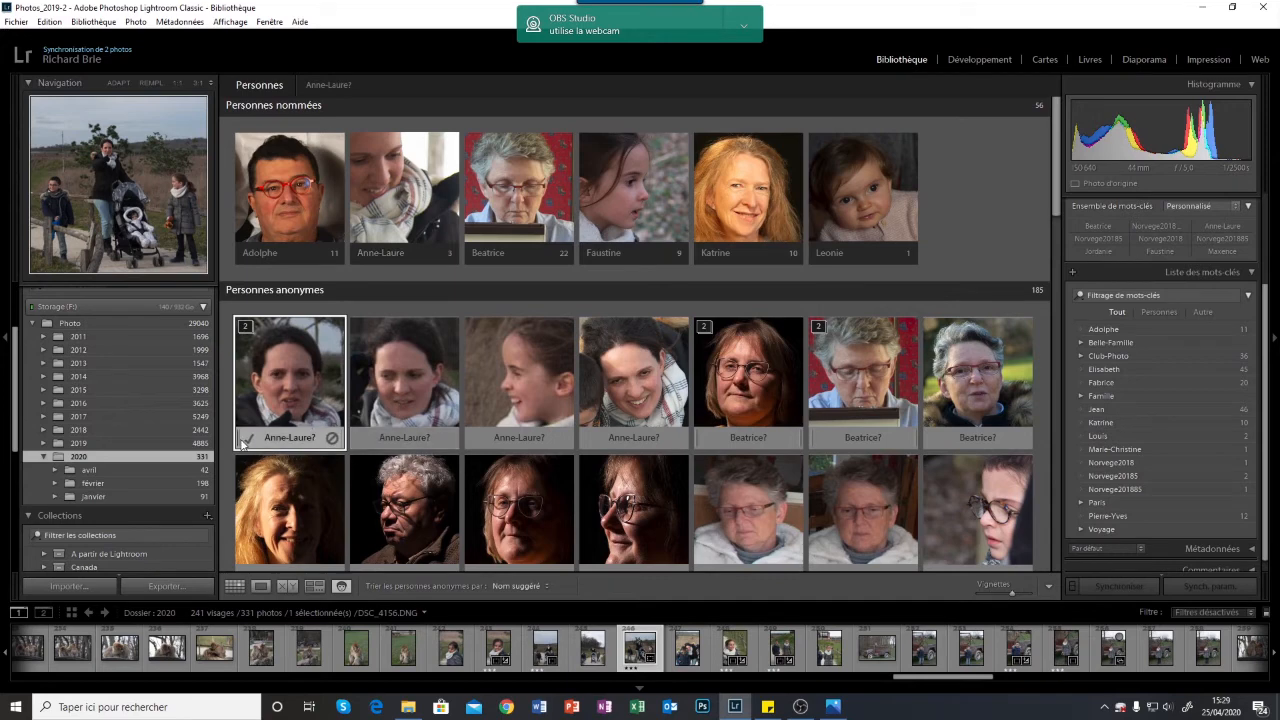
click(249, 441)
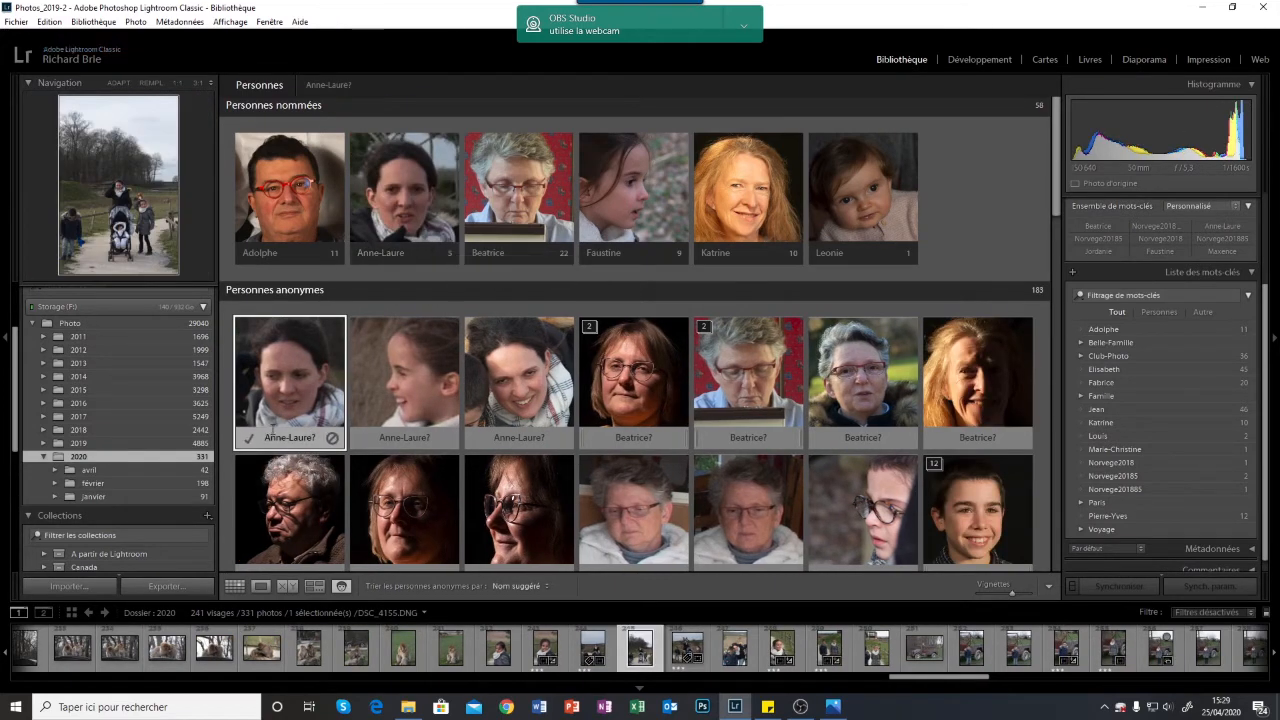
click(249, 441)
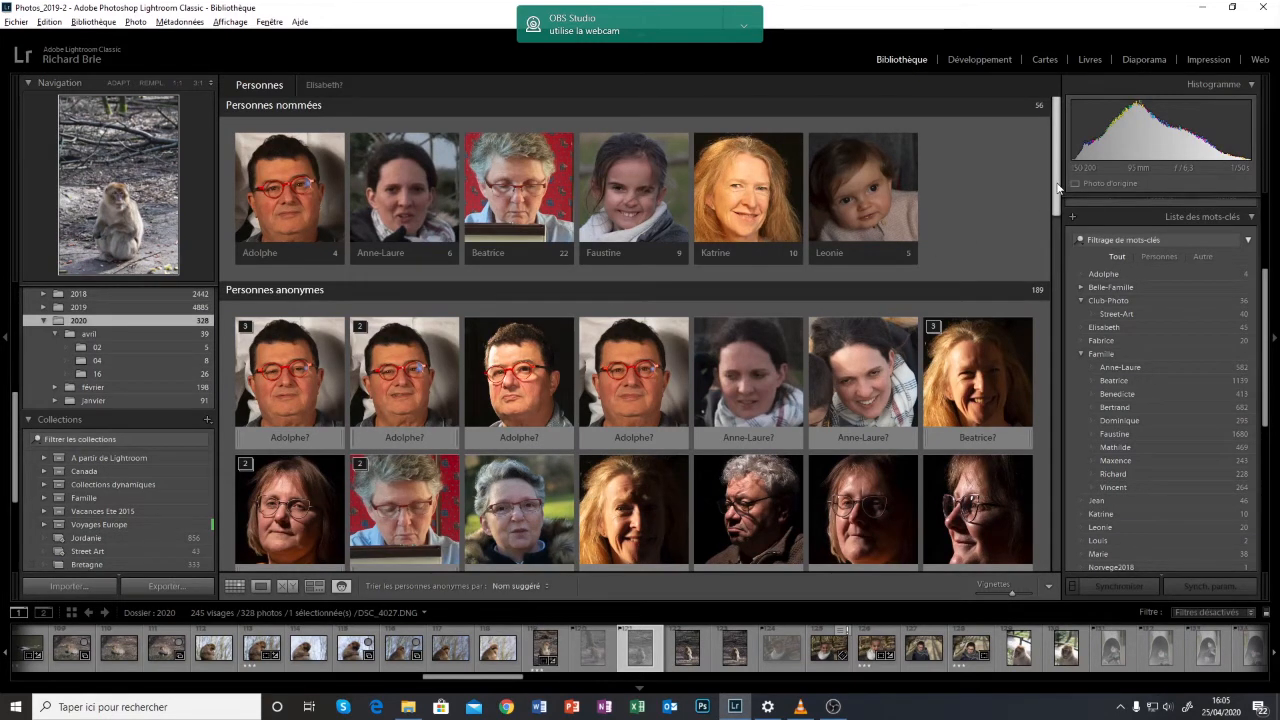
Assign the blonde woman's existing first name to her three-face stack in place of the wrong suggestion.
mouse_move(1058, 188)
mouse_down()
mouse_move(1052, 206)
mouse_move(1049, 178)
mouse_up()
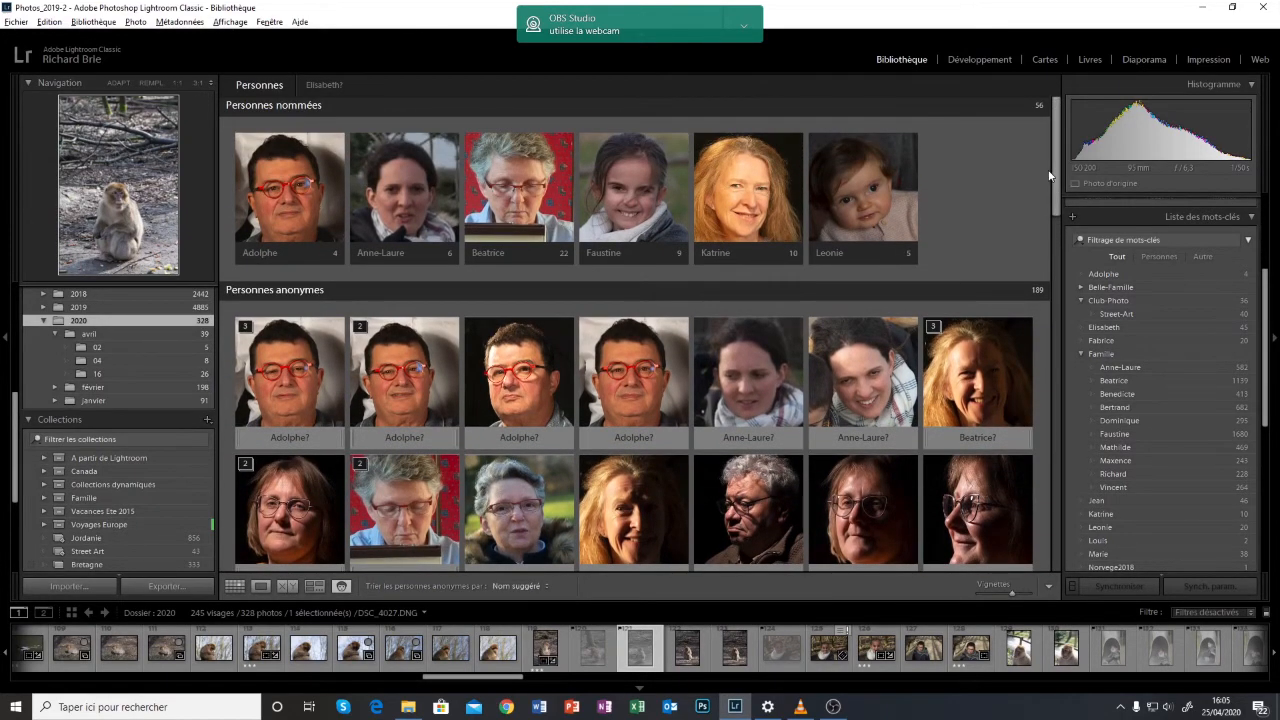
click(977, 437)
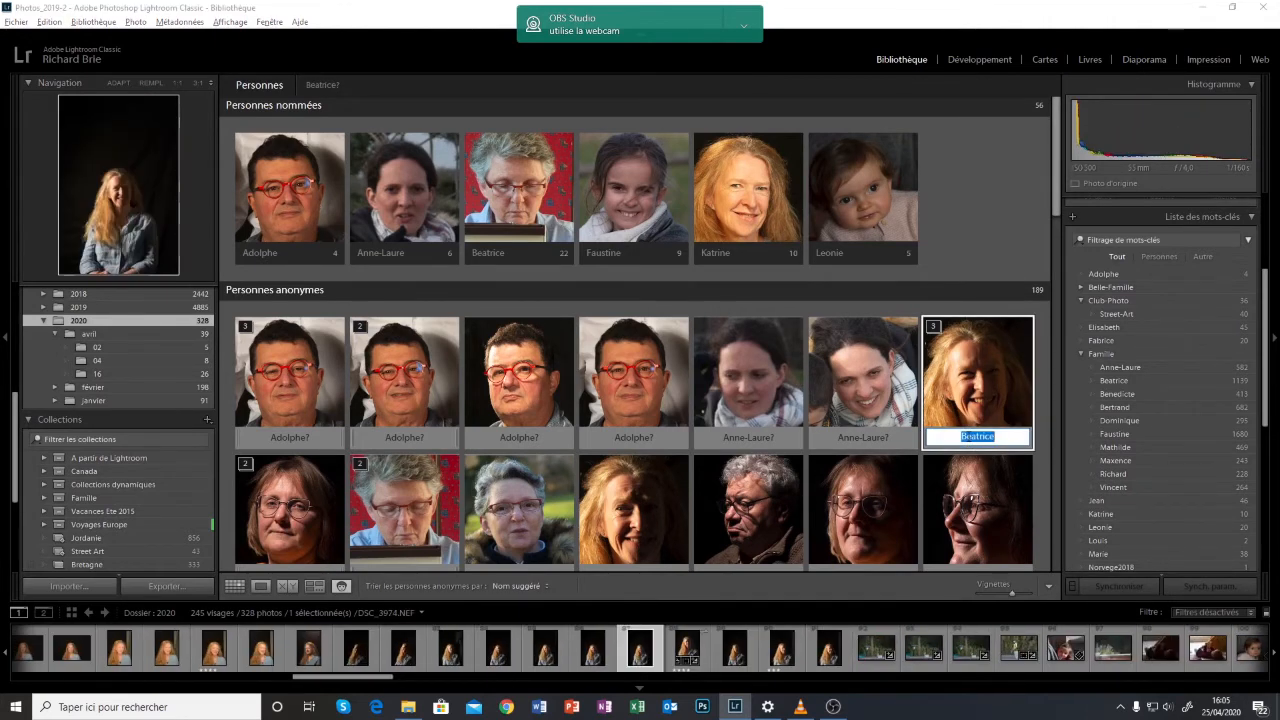
text(K)
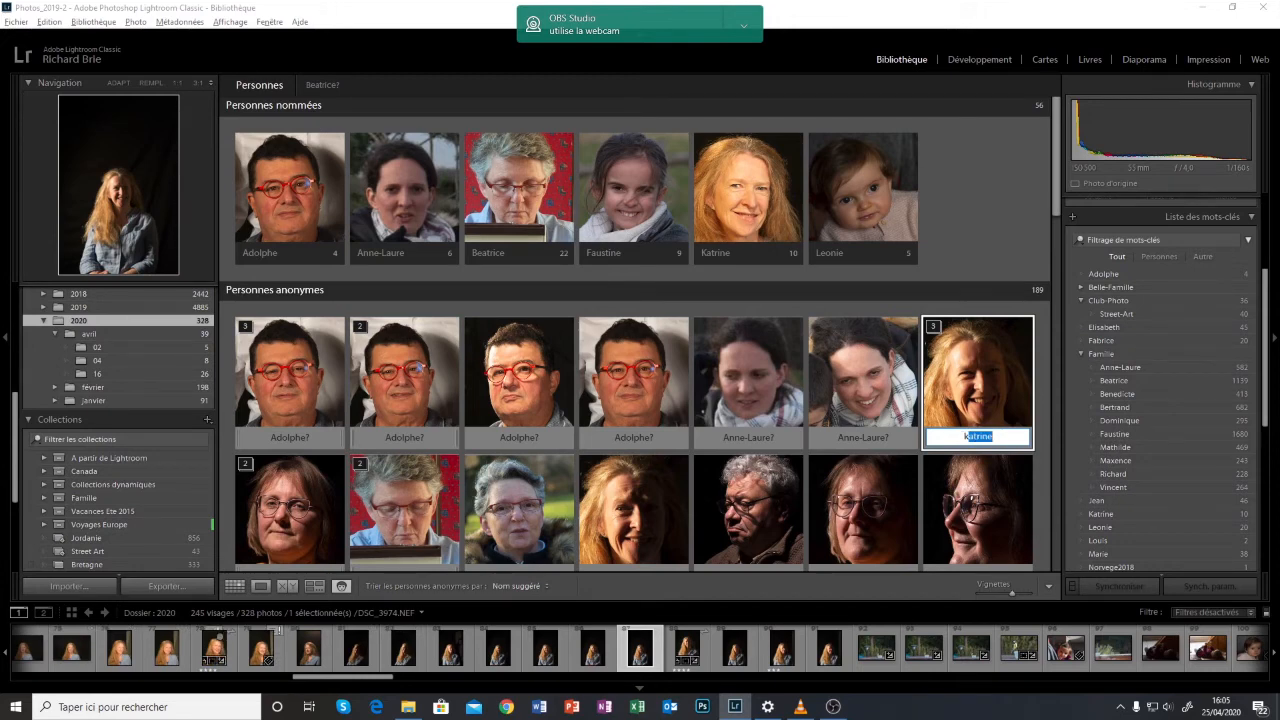
key(Return)
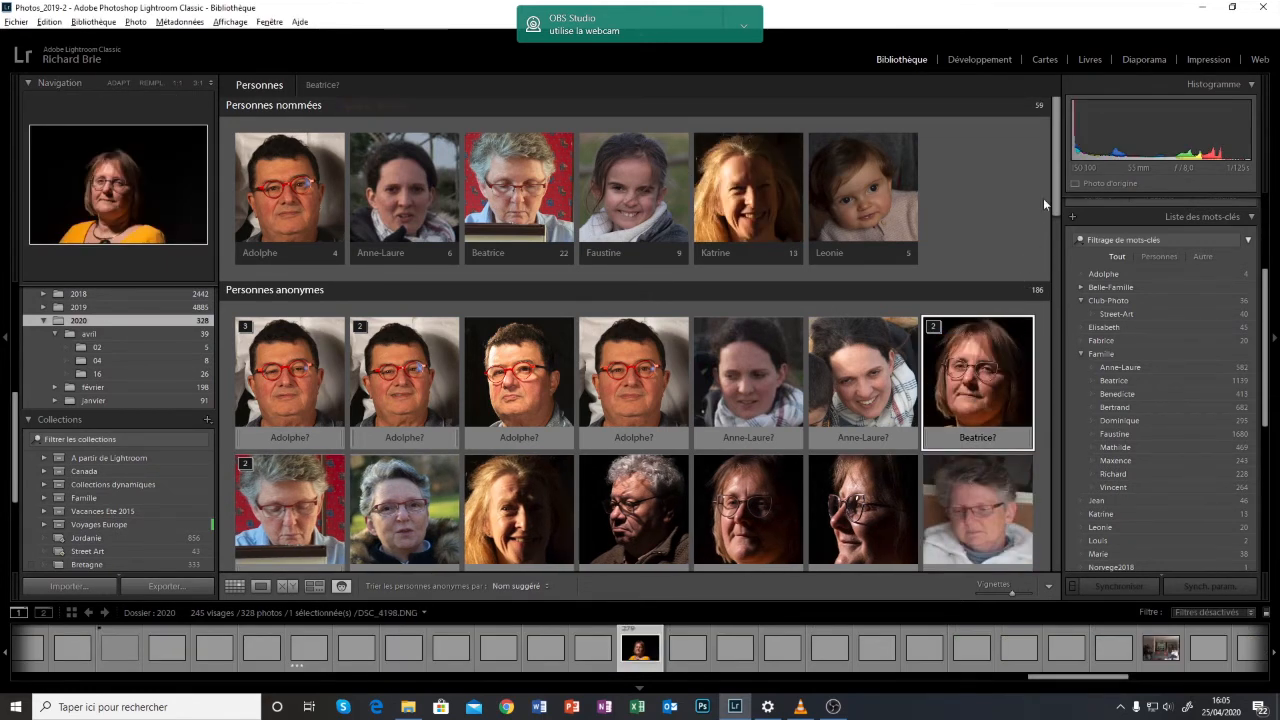
Replace the wrong suggestion on the face of the curly grey-haired man with his own first name.
scroll(1043, 198, down, 3)
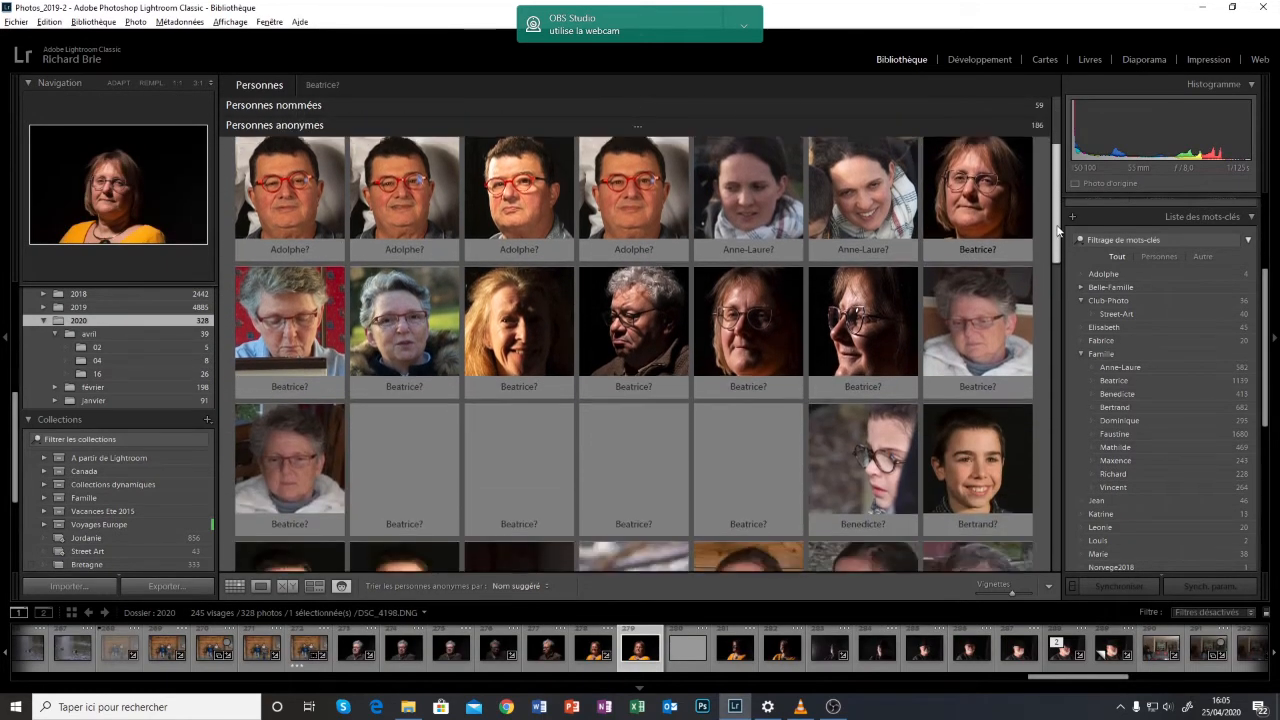
scroll(1050, 235, down, 1)
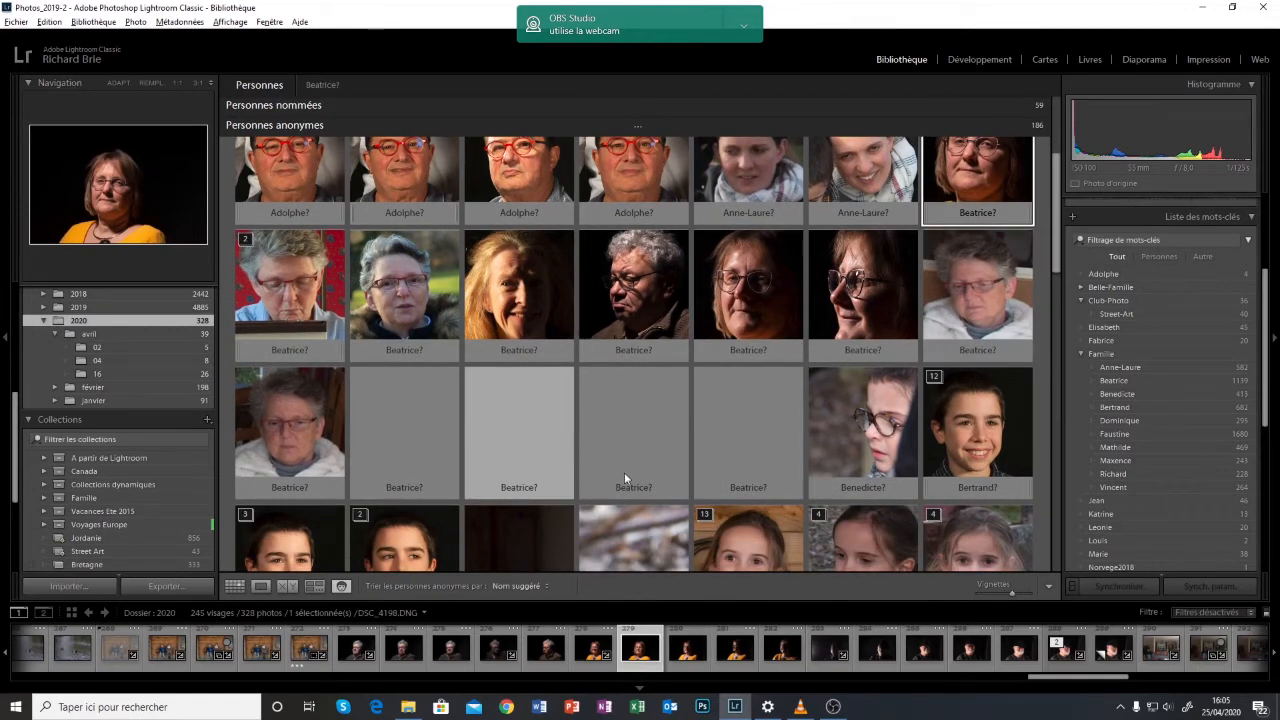
click(626, 351)
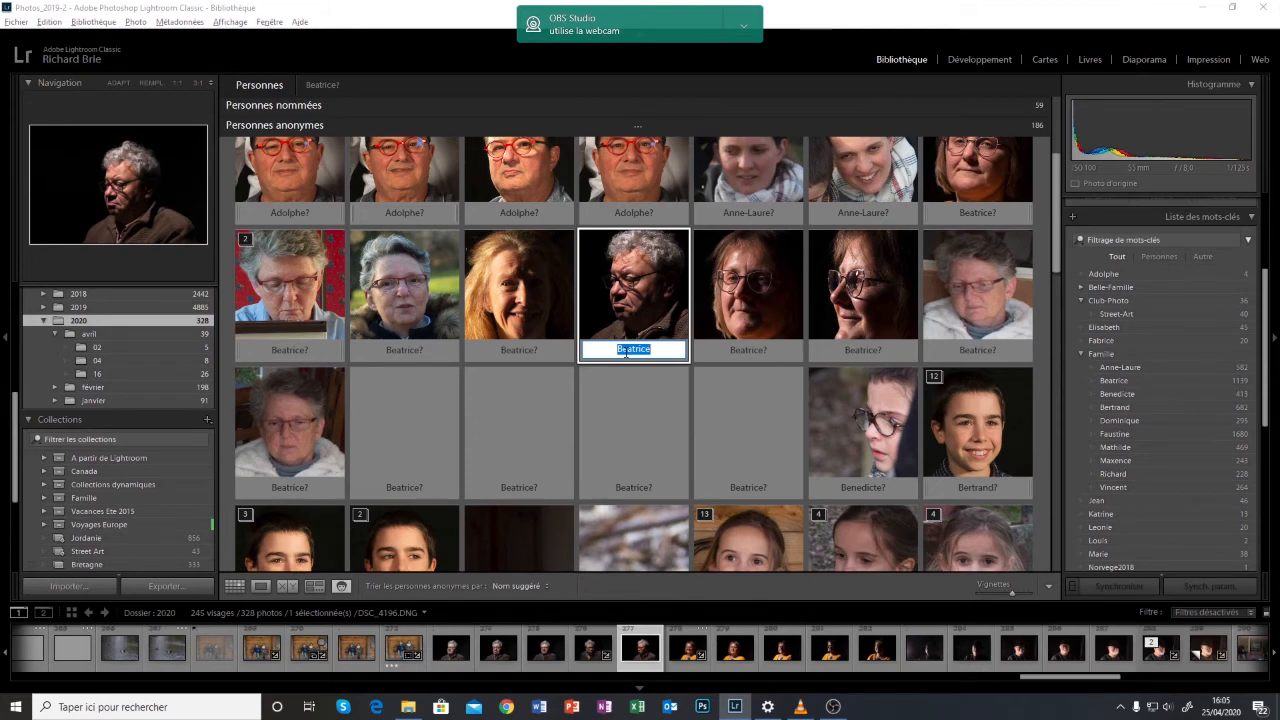
text(Jo)
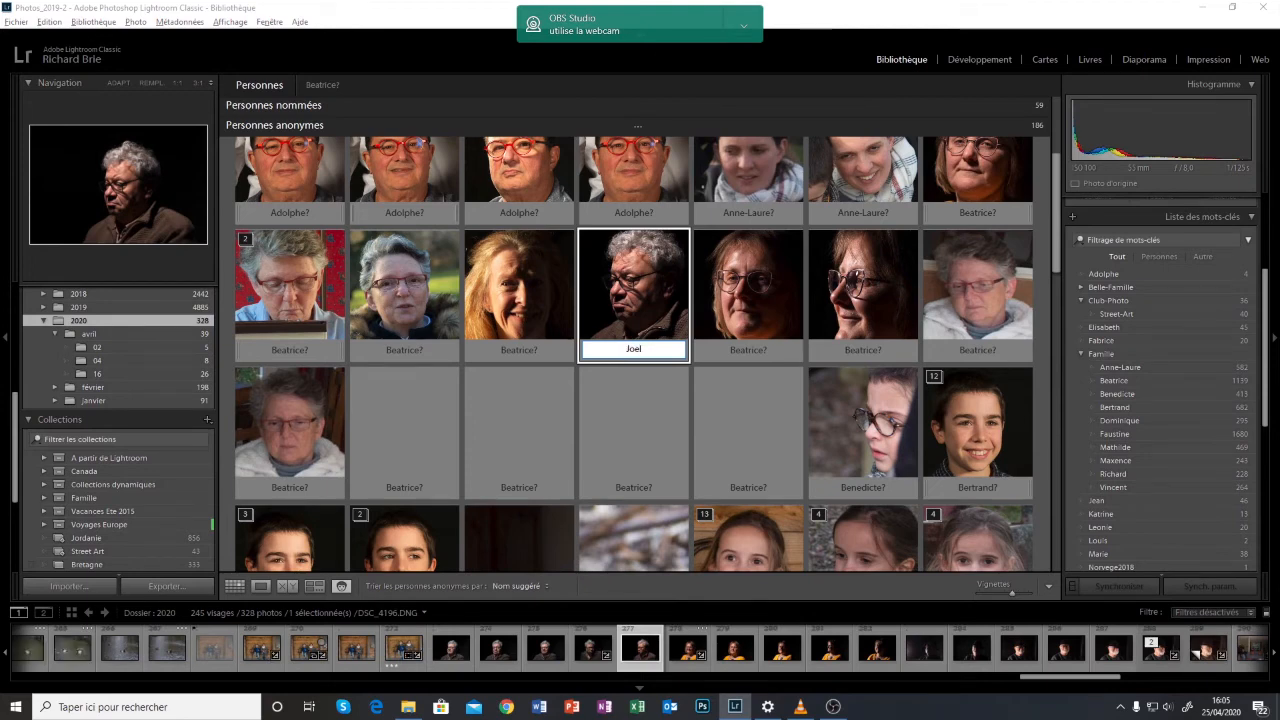
text(el)
key(Return)
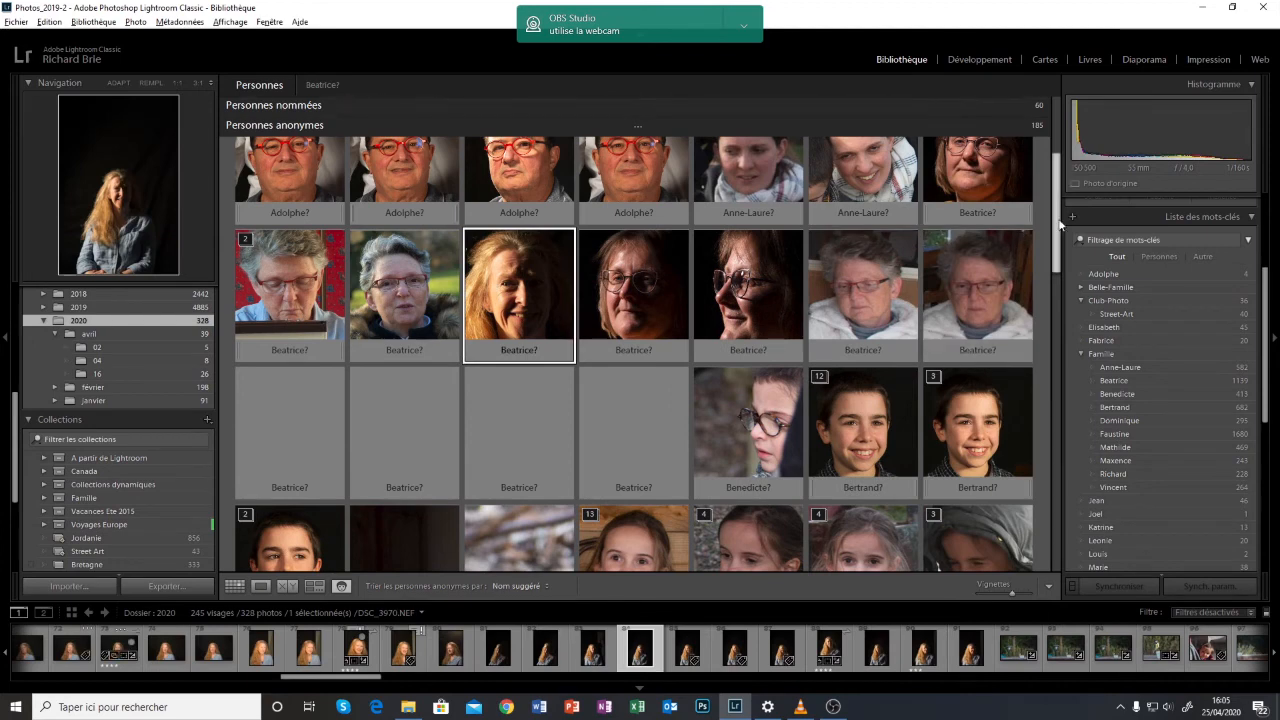
Assign the baby's existing first name to the second face in the white hood in place of the wrong suggestion.
drag(1055, 216, 1055, 338)
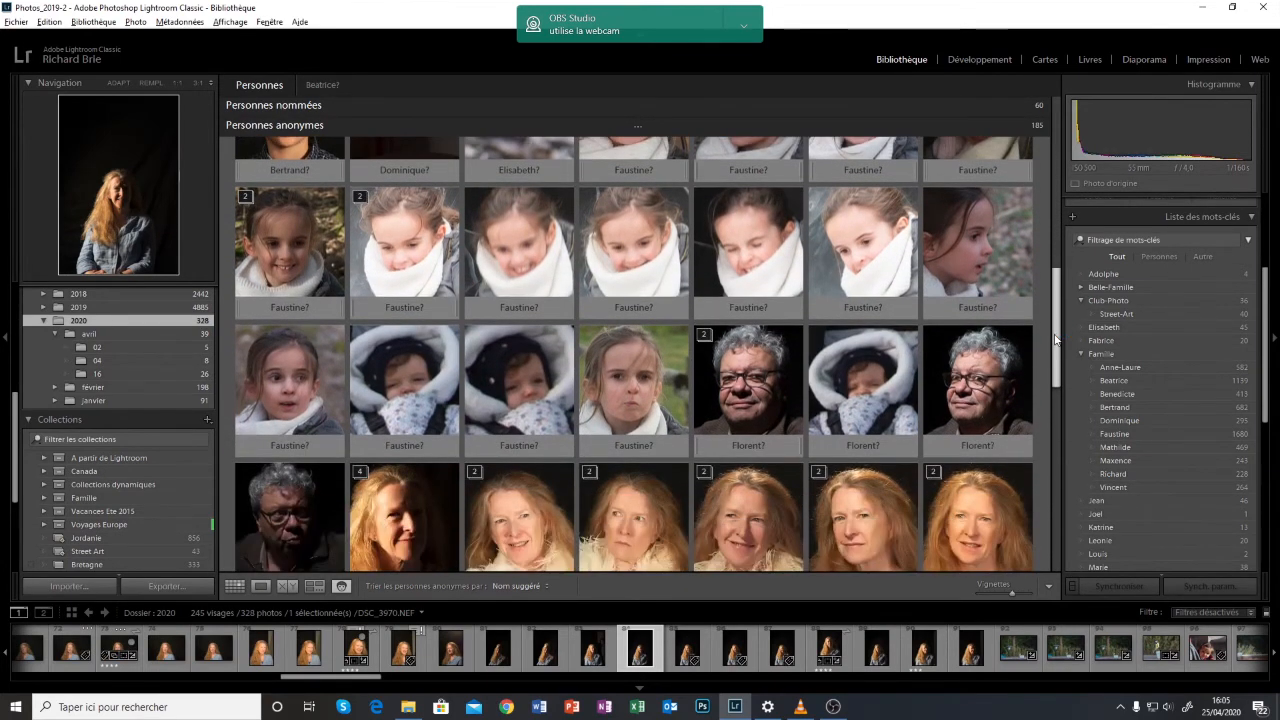
click(516, 388)
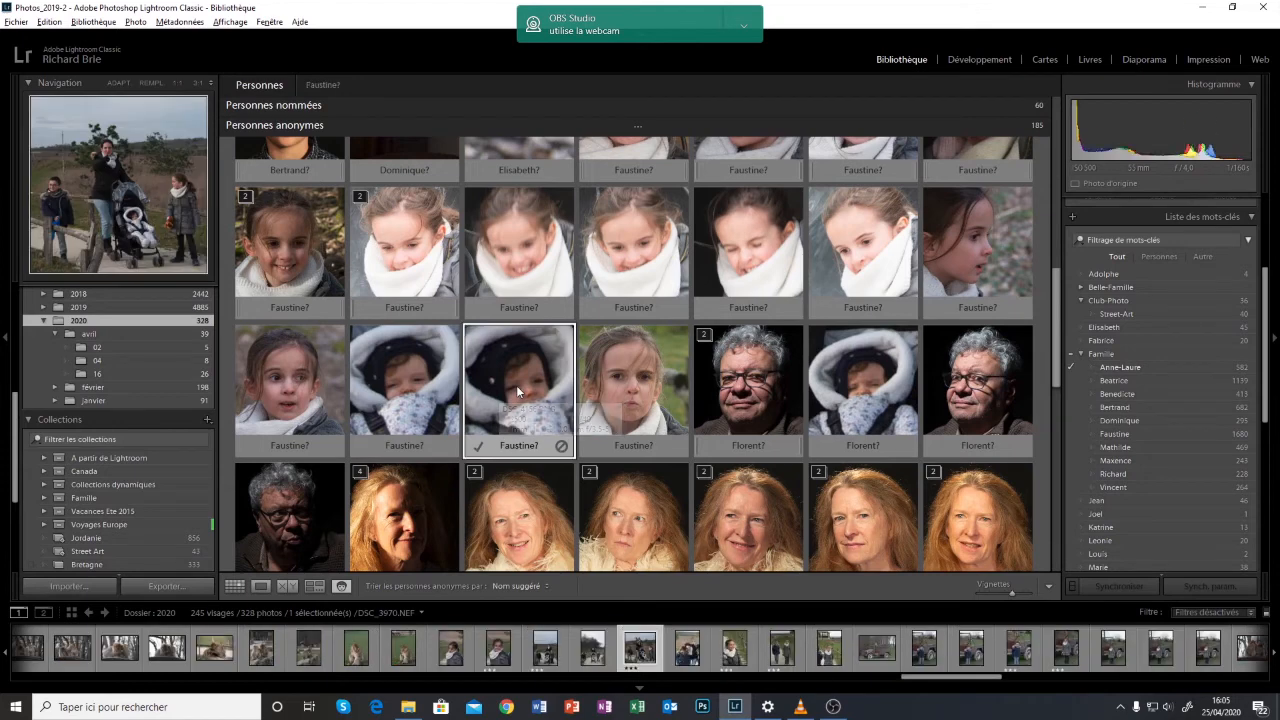
click(512, 448)
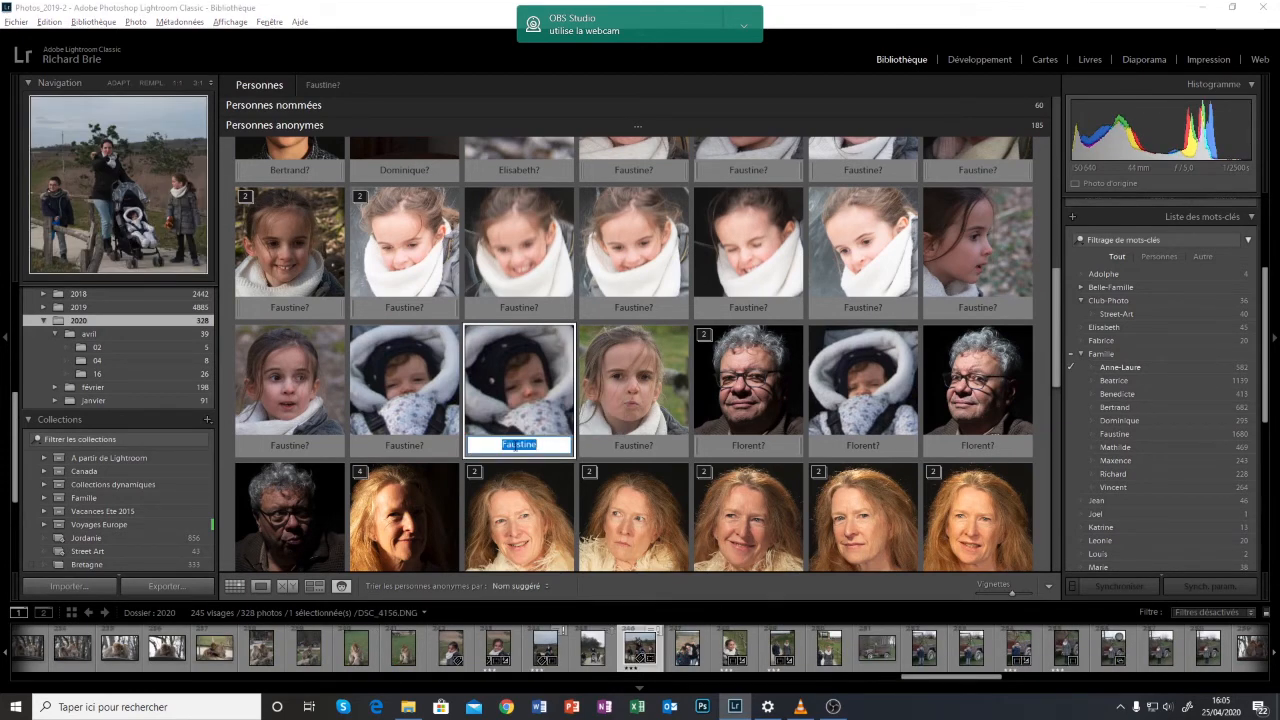
text(Leonie)
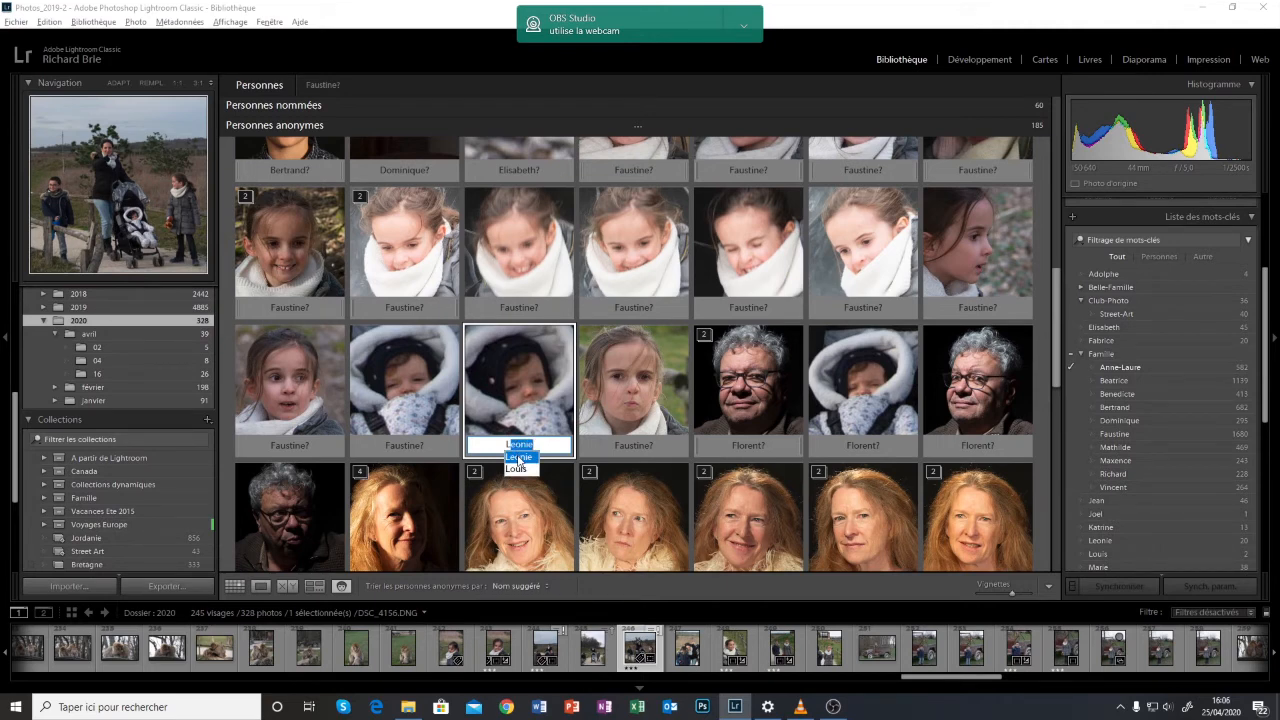
click(518, 458)
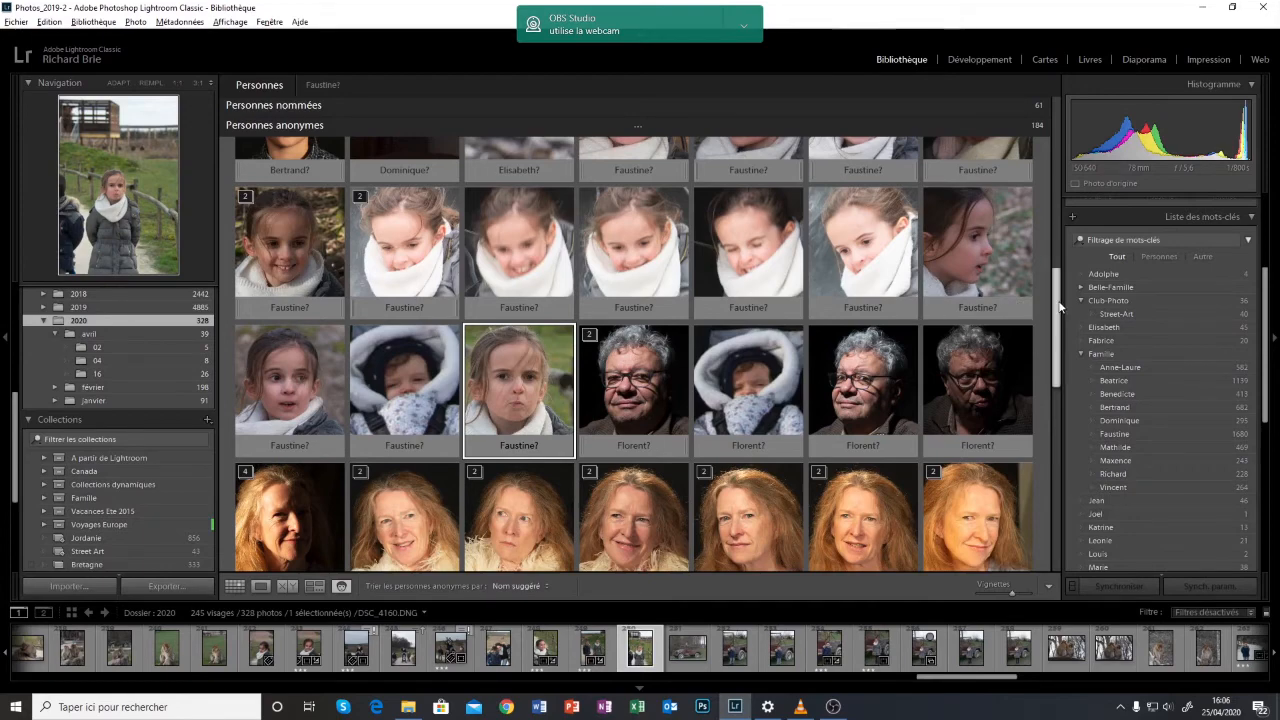
Confirm the suggested name for the six-face stack of the young boy with round glasses and scarf.
drag(1060, 308, 1055, 393)
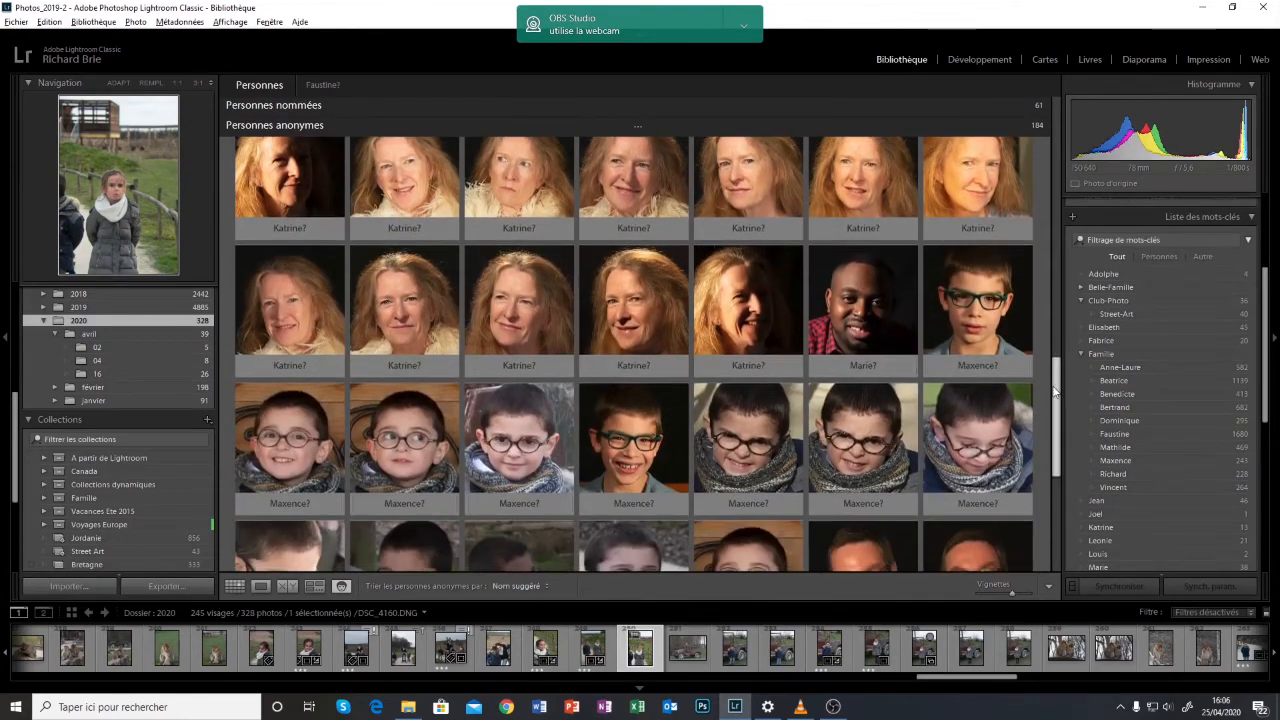
scroll(720, 500, down, 1)
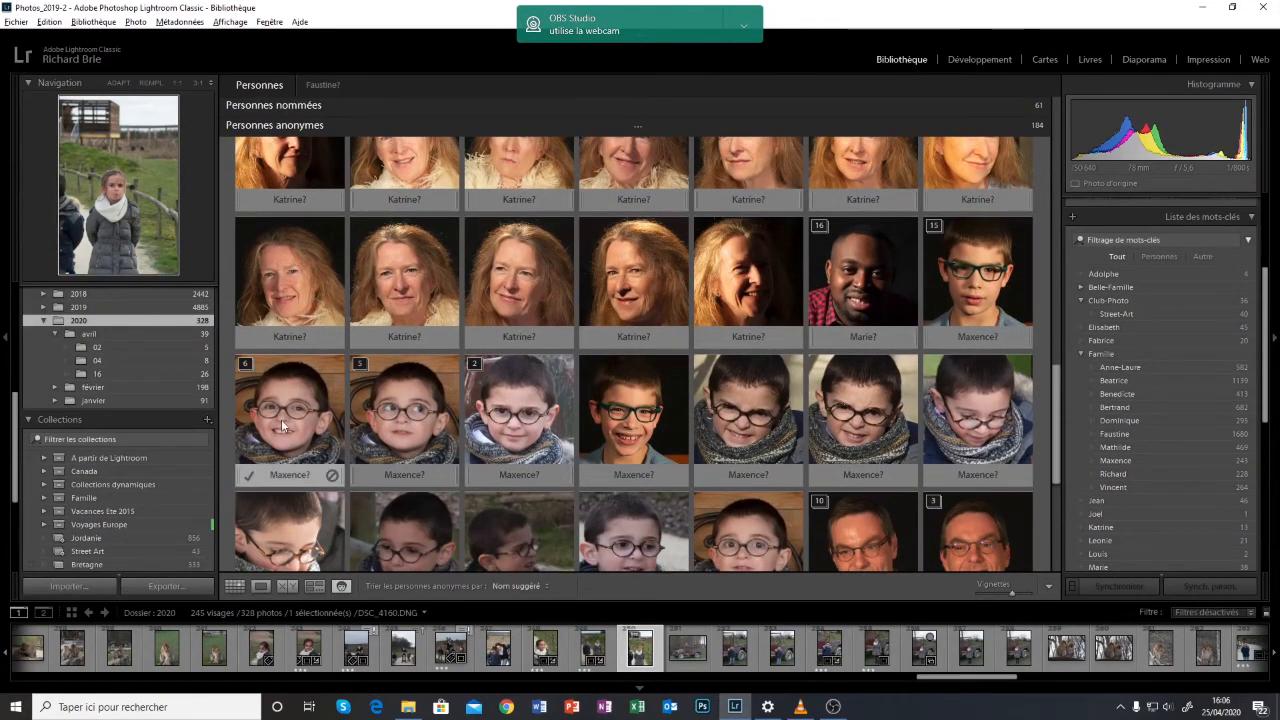
click(250, 477)
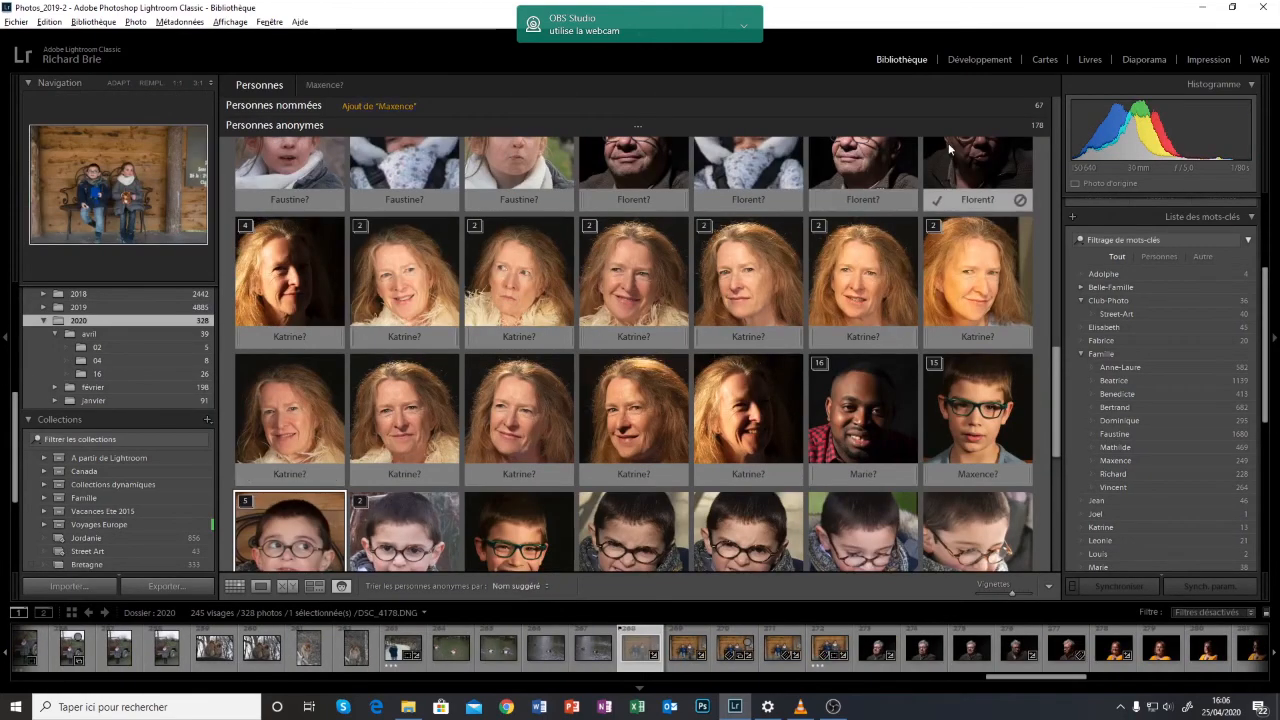
Open the named boy with round glasses on his own and confirm two of his similar faces.
drag(1057, 400, 1066, 118)
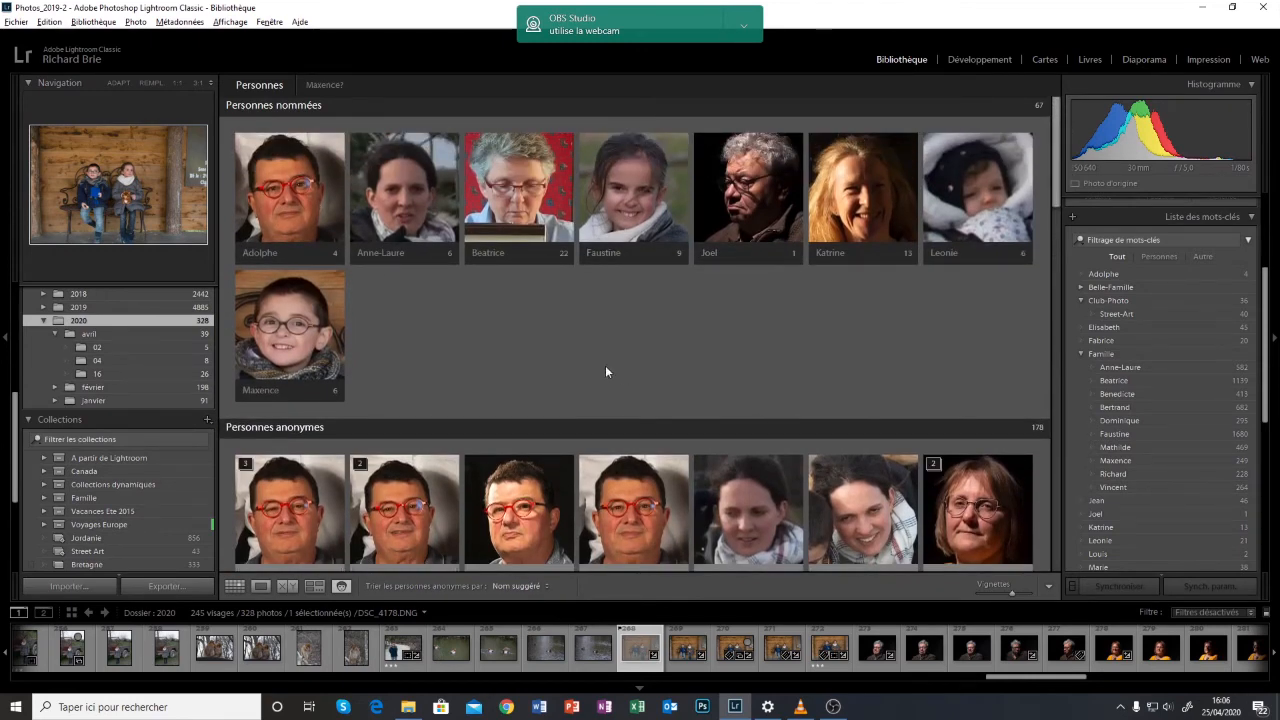
click(282, 337)
double_click(291, 334)
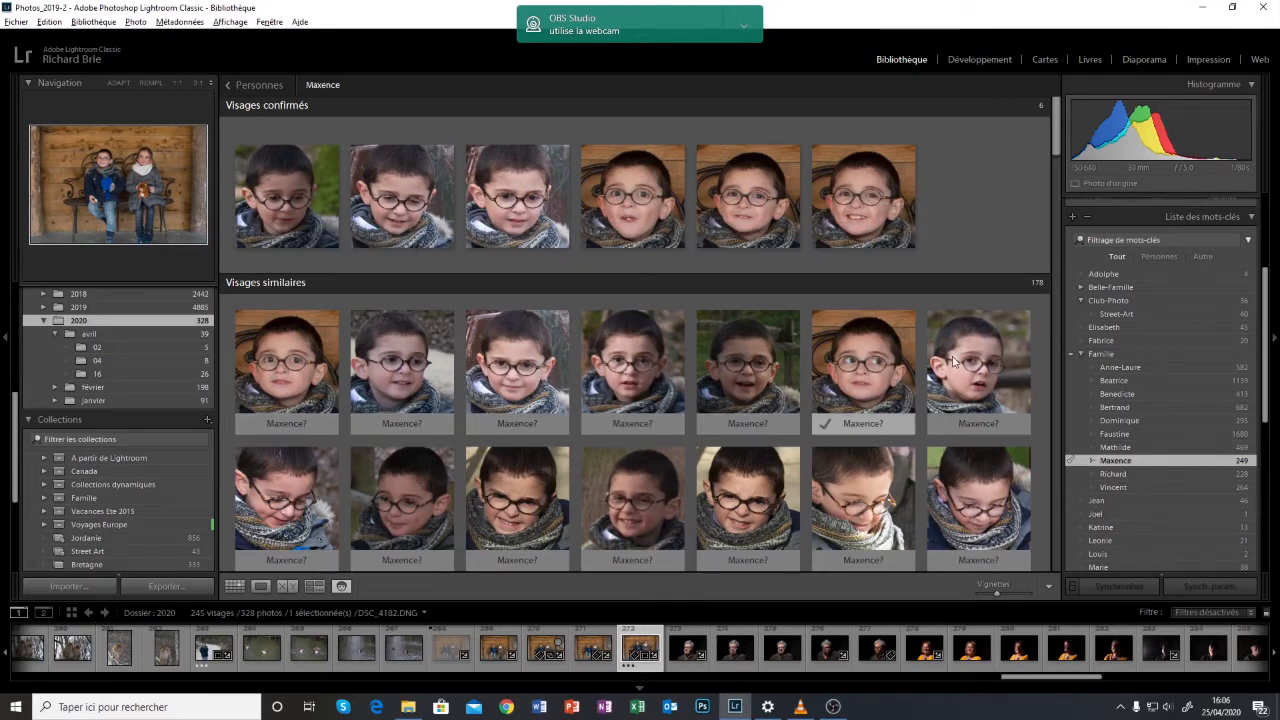
click(249, 425)
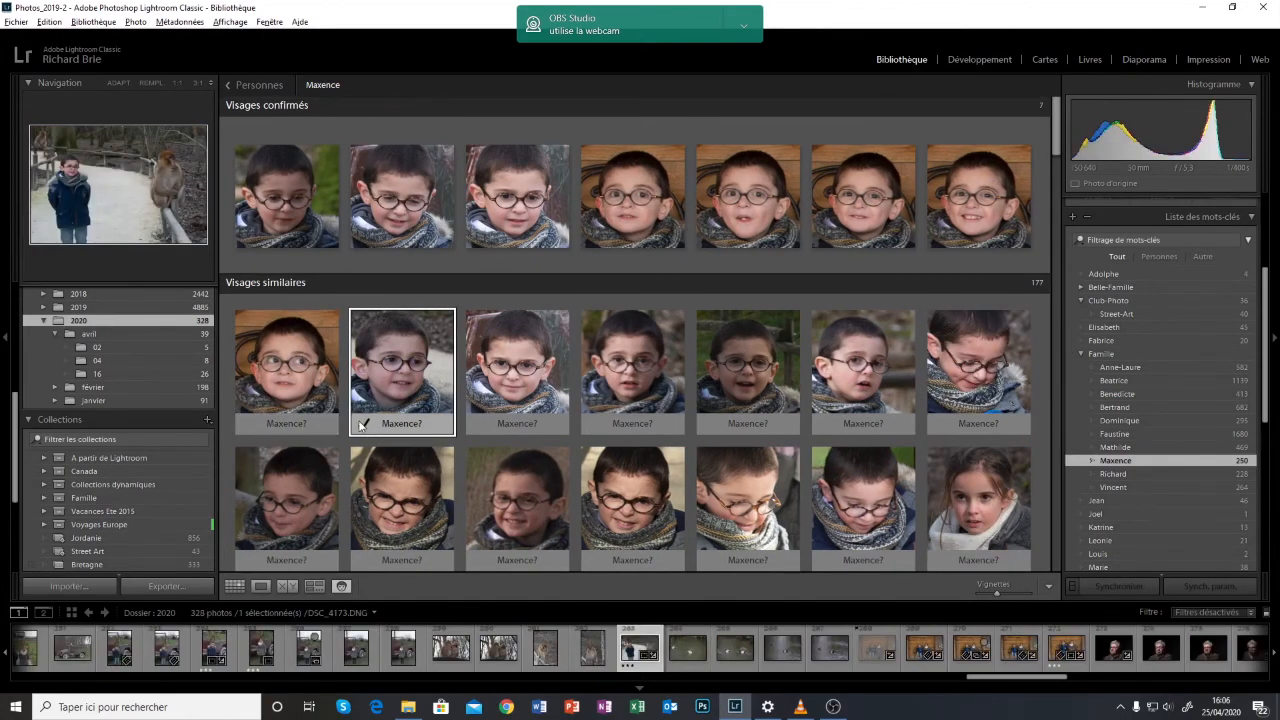
click(360, 424)
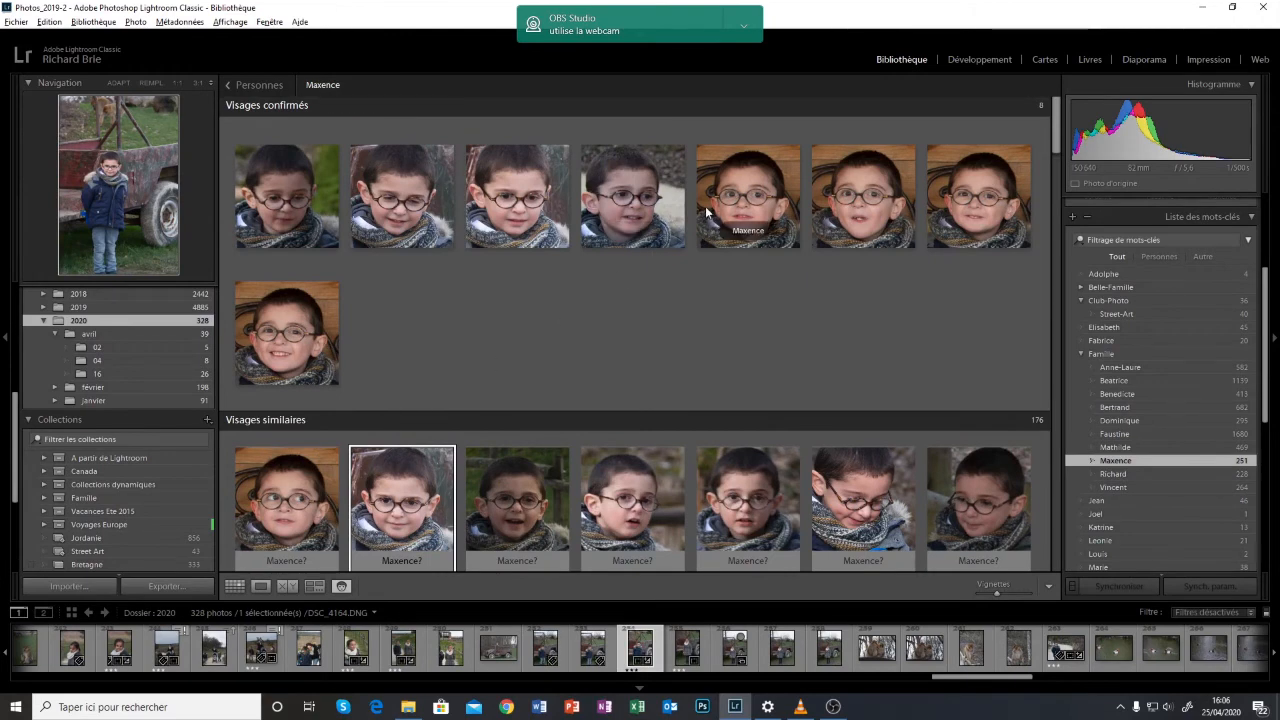
Open the boy's photo DSC_4179.DNG from a confirmed face, shift the girl's face region slightly, and return to the overview of all people.
double_click(752, 208)
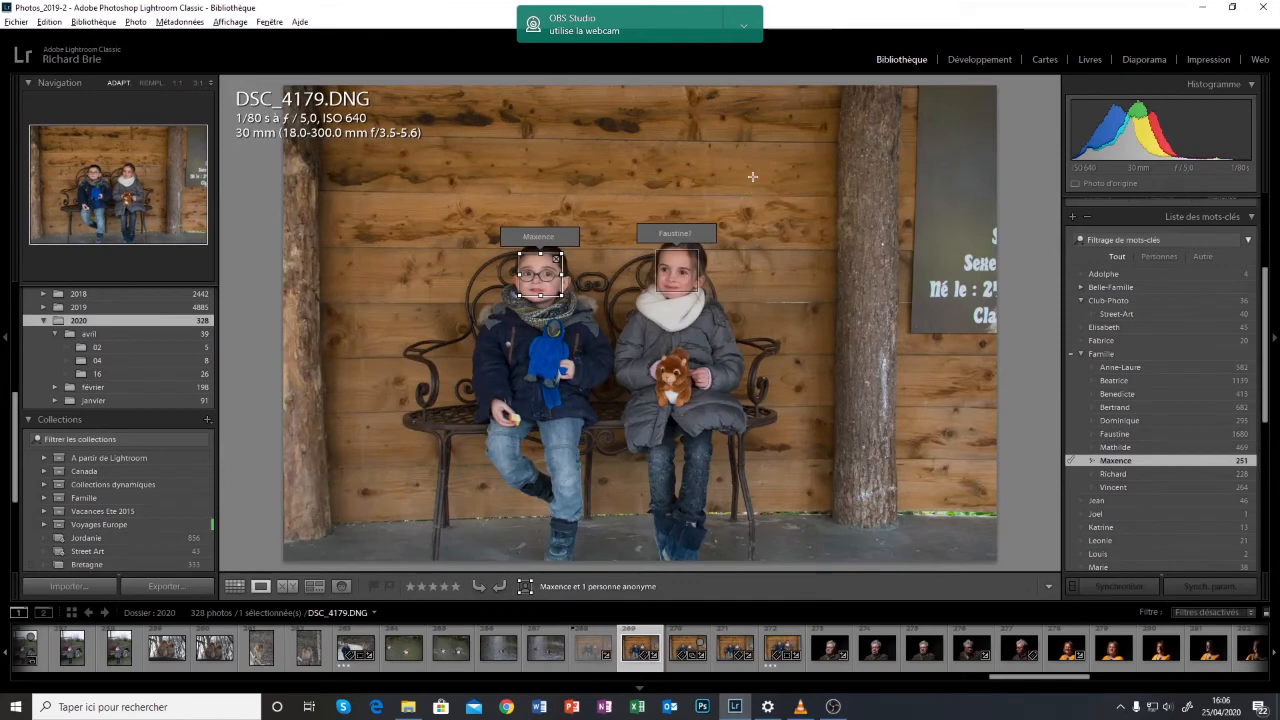
mouse_move(675, 273)
mouse_down()
mouse_move(738, 302)
mouse_move(838, 282)
mouse_move(674, 276)
mouse_up()
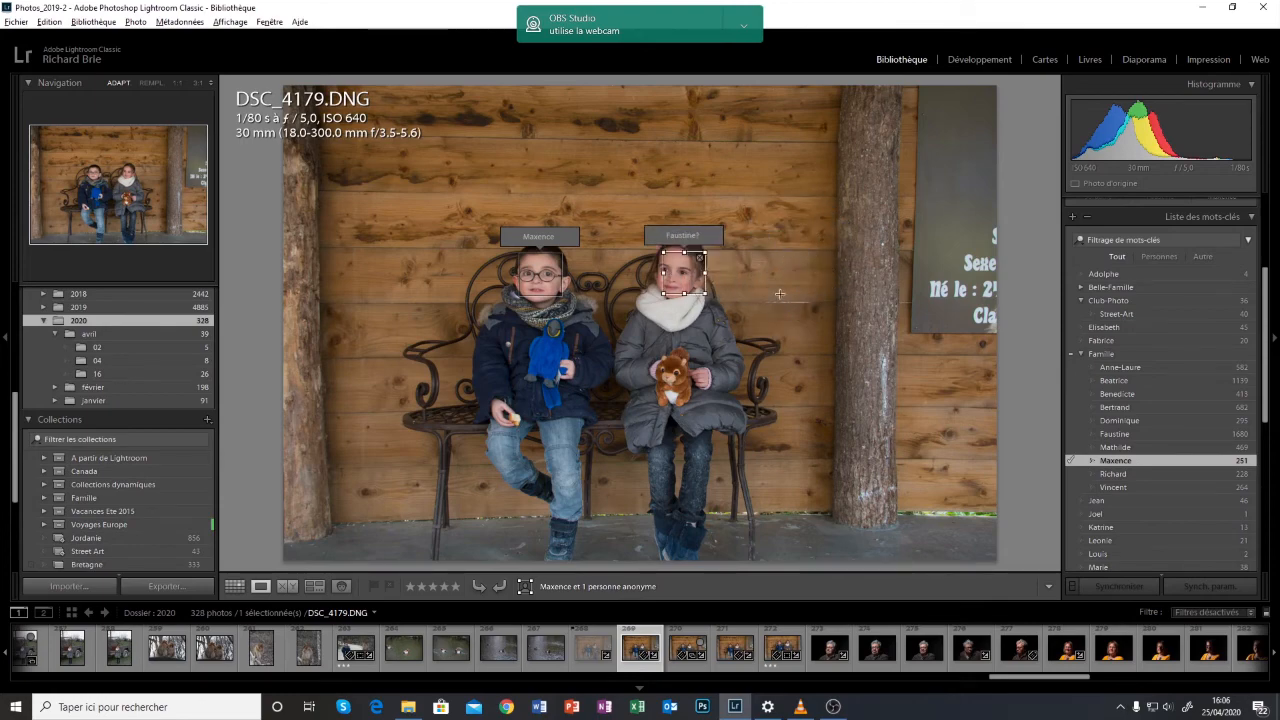
key(o)
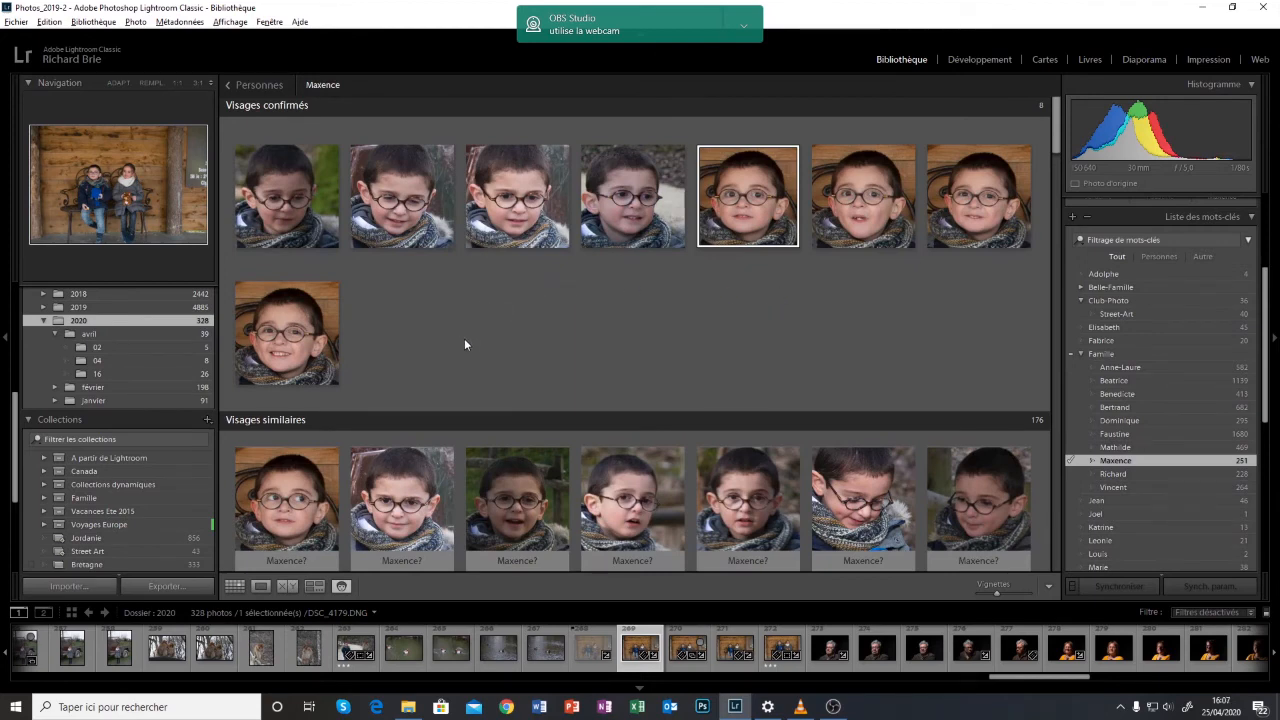
click(339, 587)
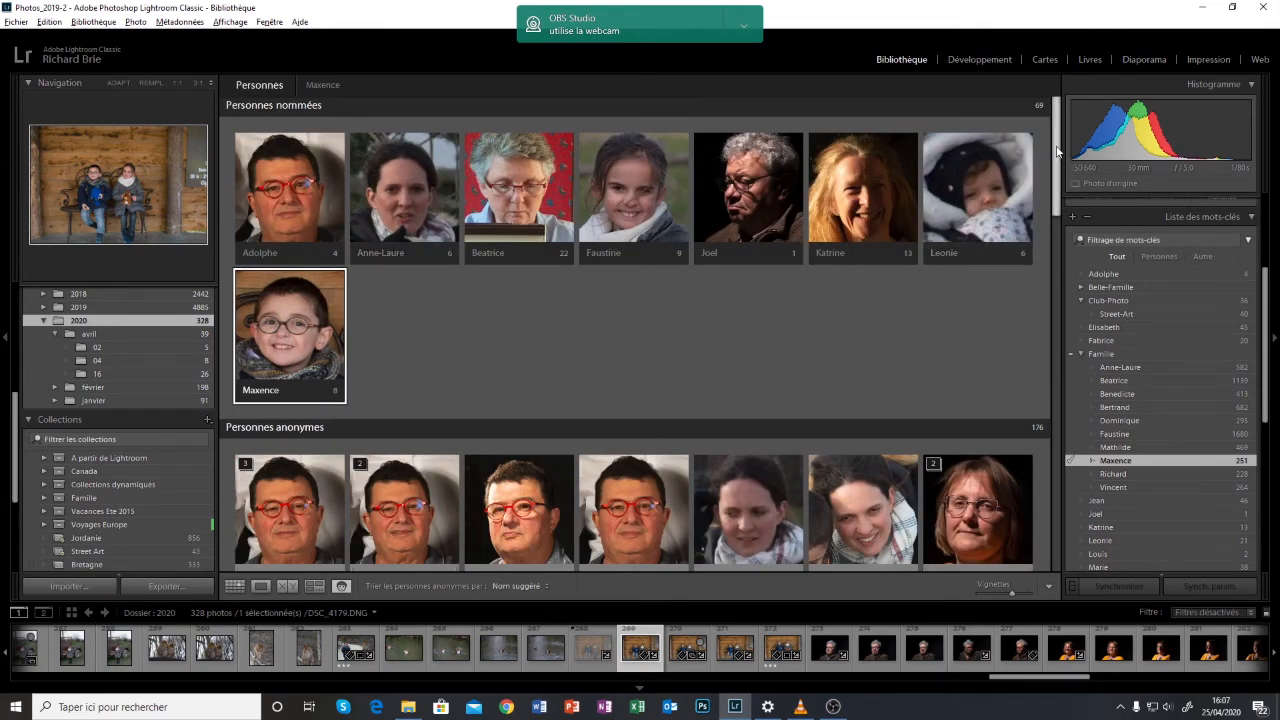
Replace the wrong suggestion on the front-facing single face of the woman with glasses and yellow top with her first name.
drag(1056, 150, 1049, 263)
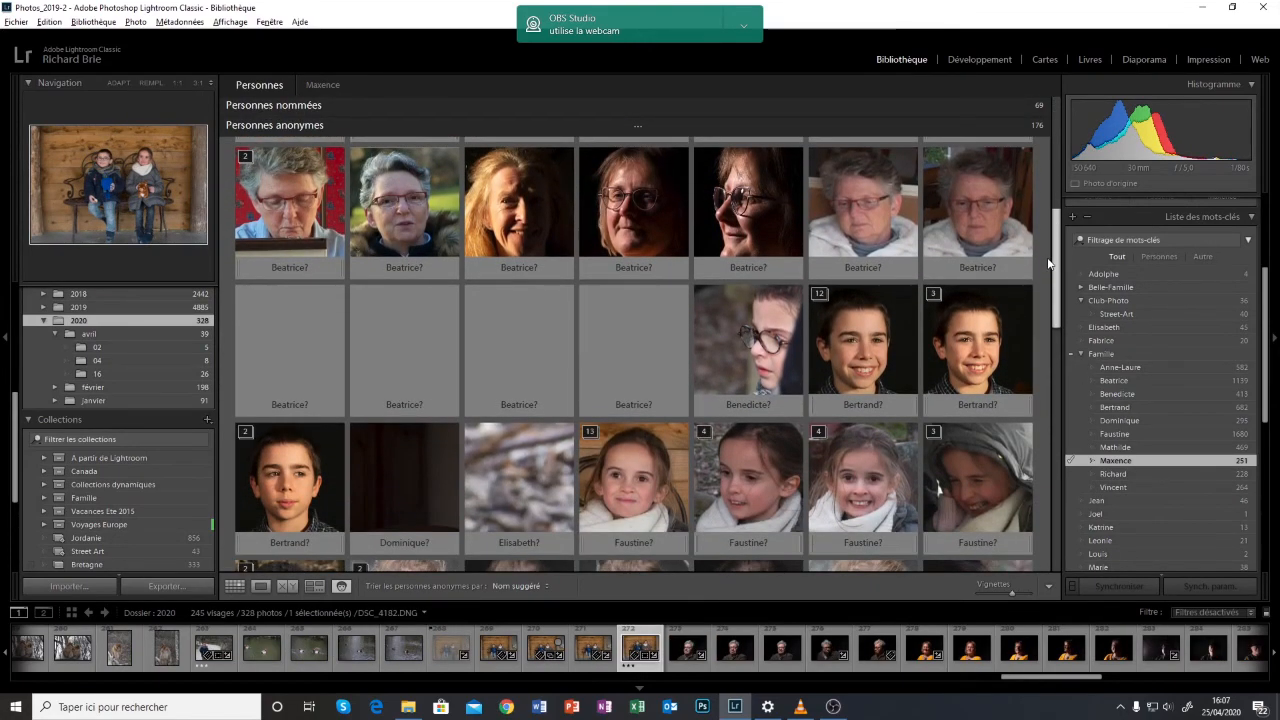
click(621, 266)
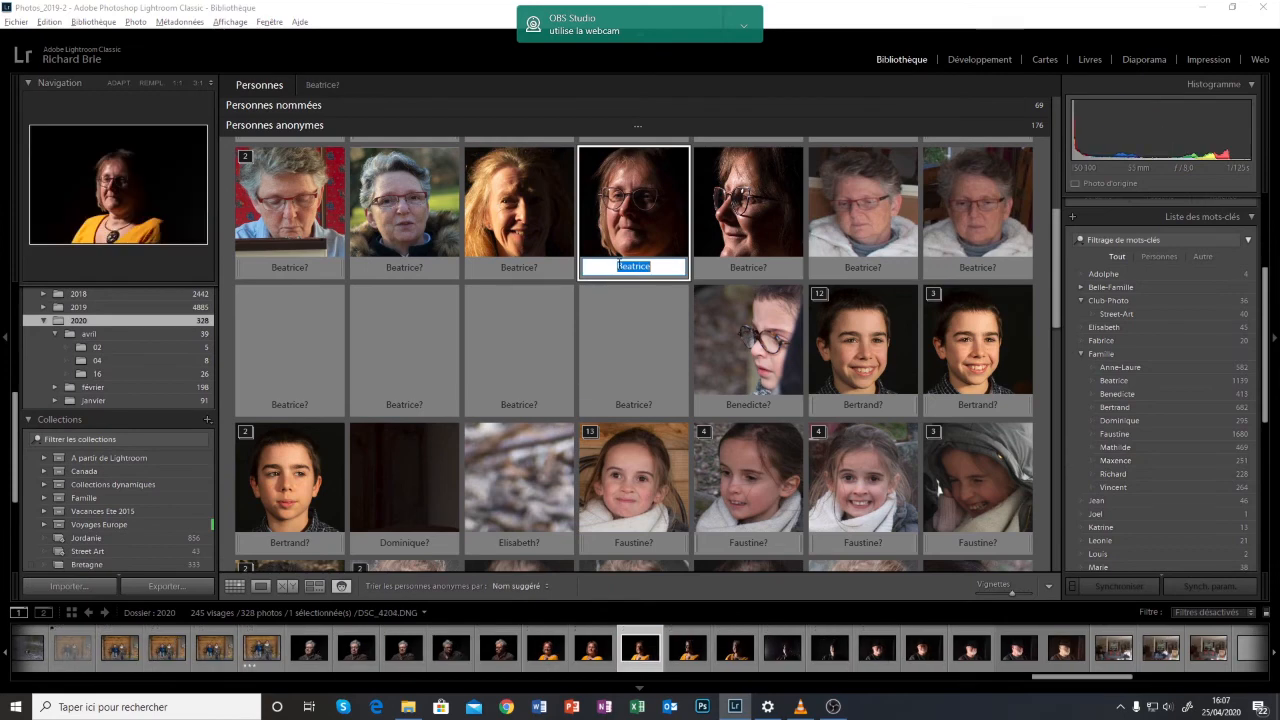
text(Ca)
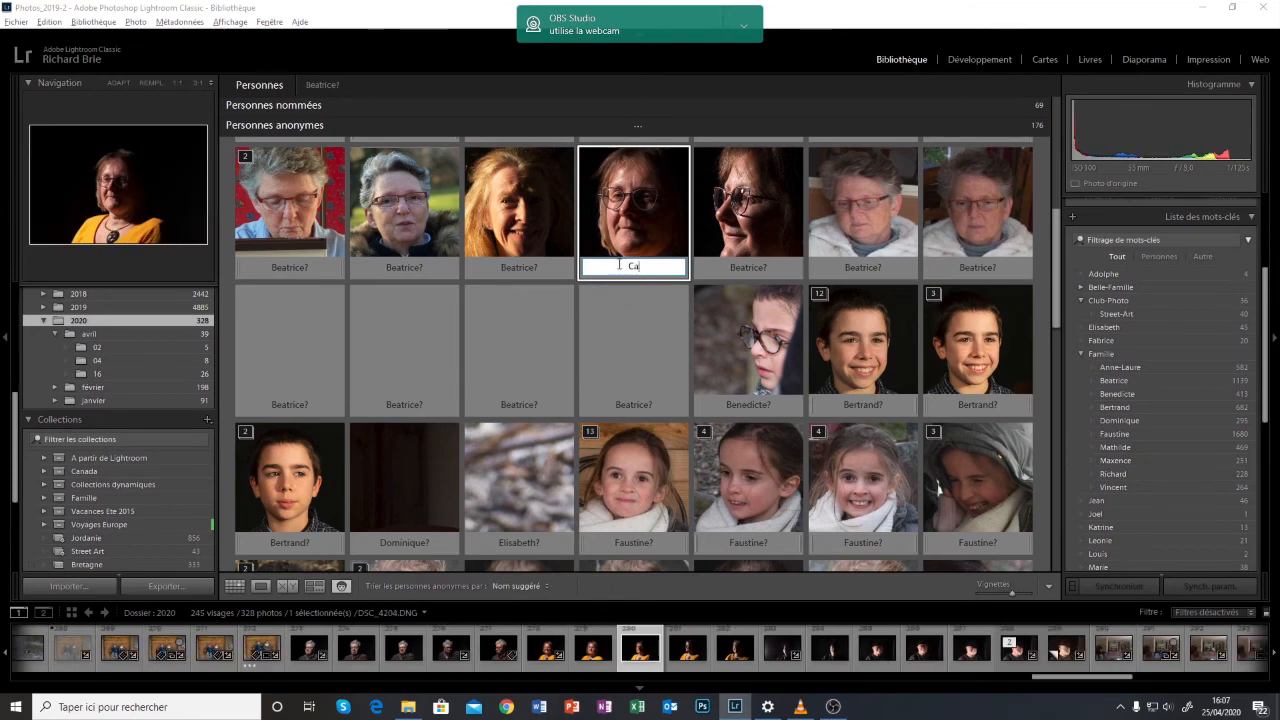
text(role)
key(Return)
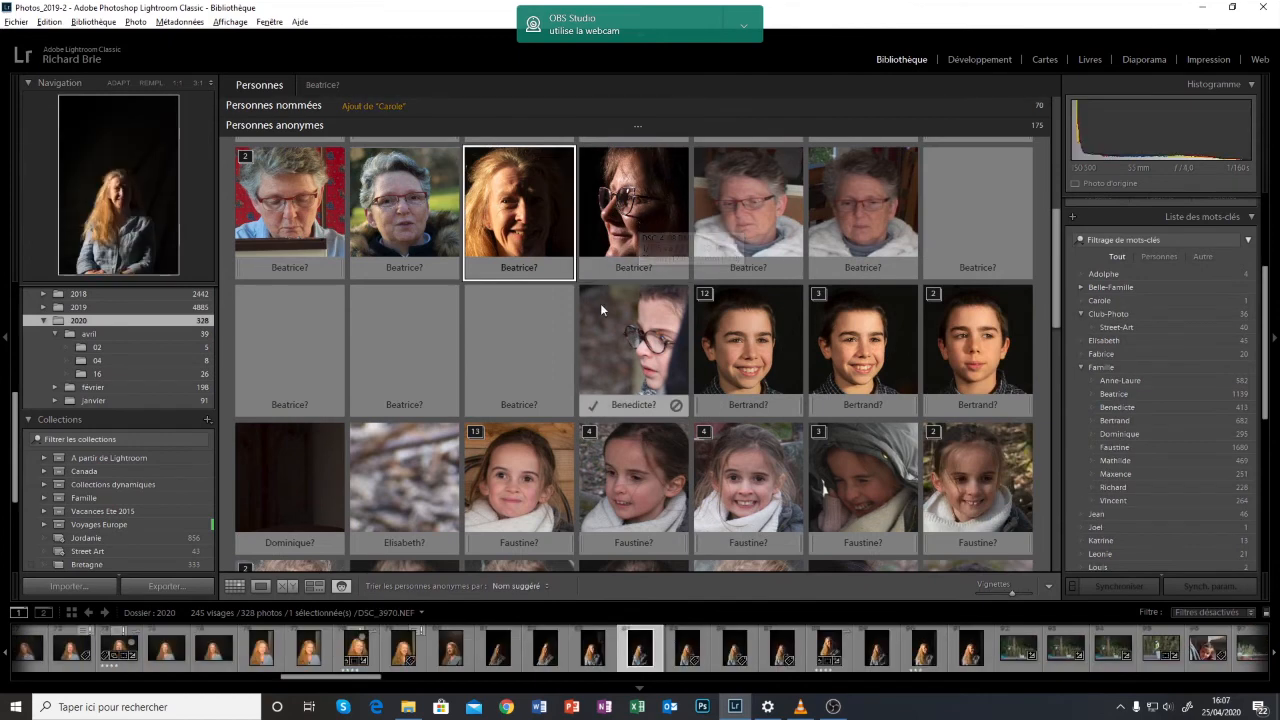
Assign the same woman's existing first name to her side-facing portrait in place of the wrong suggestion.
click(640, 267)
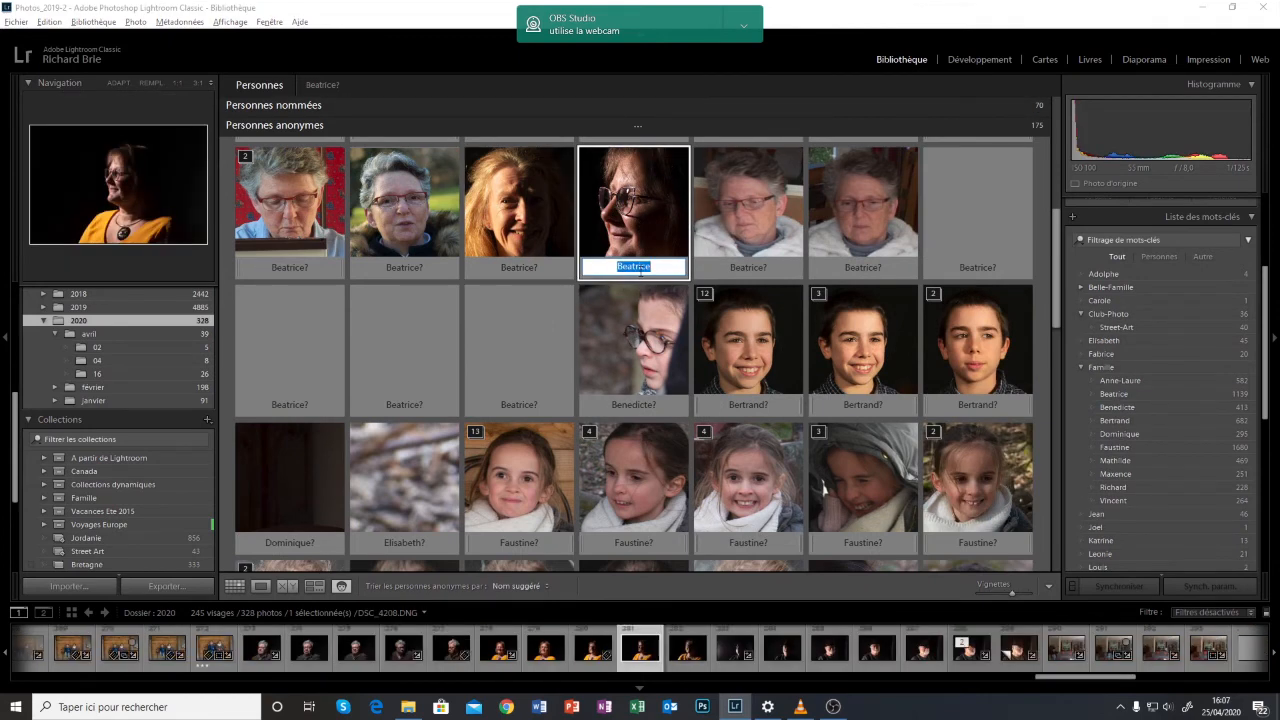
text(Carole)
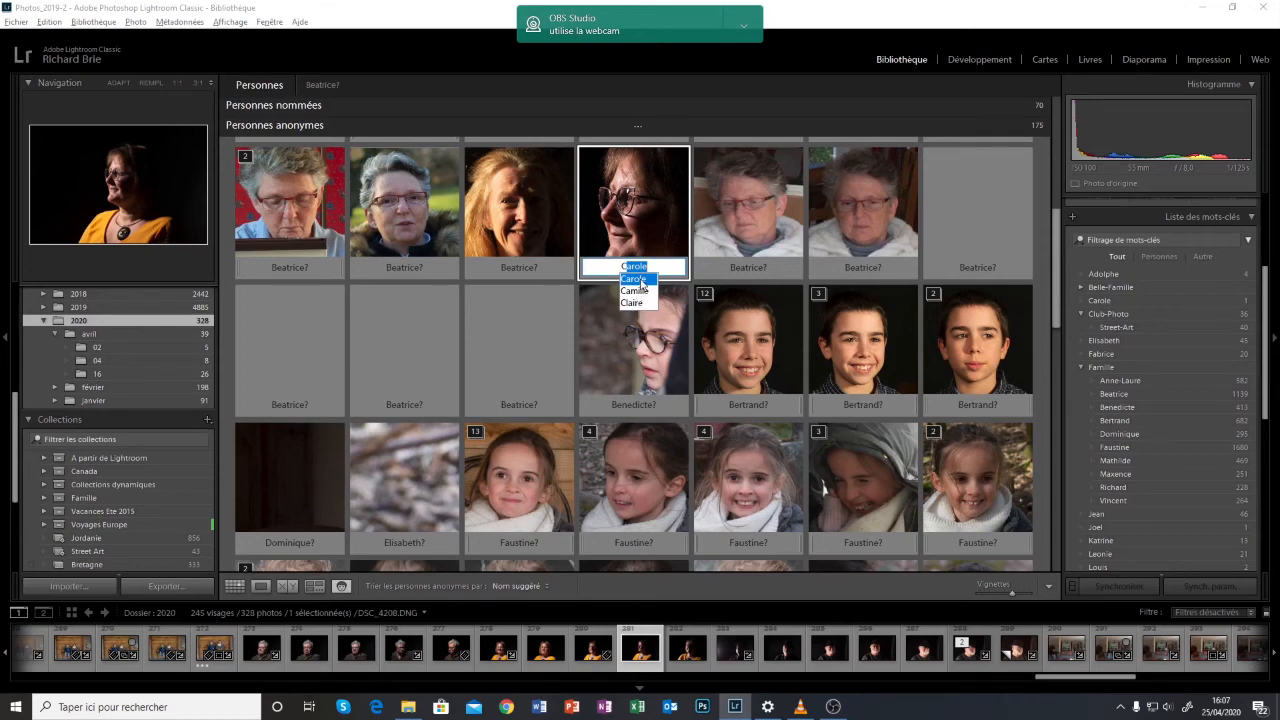
click(641, 281)
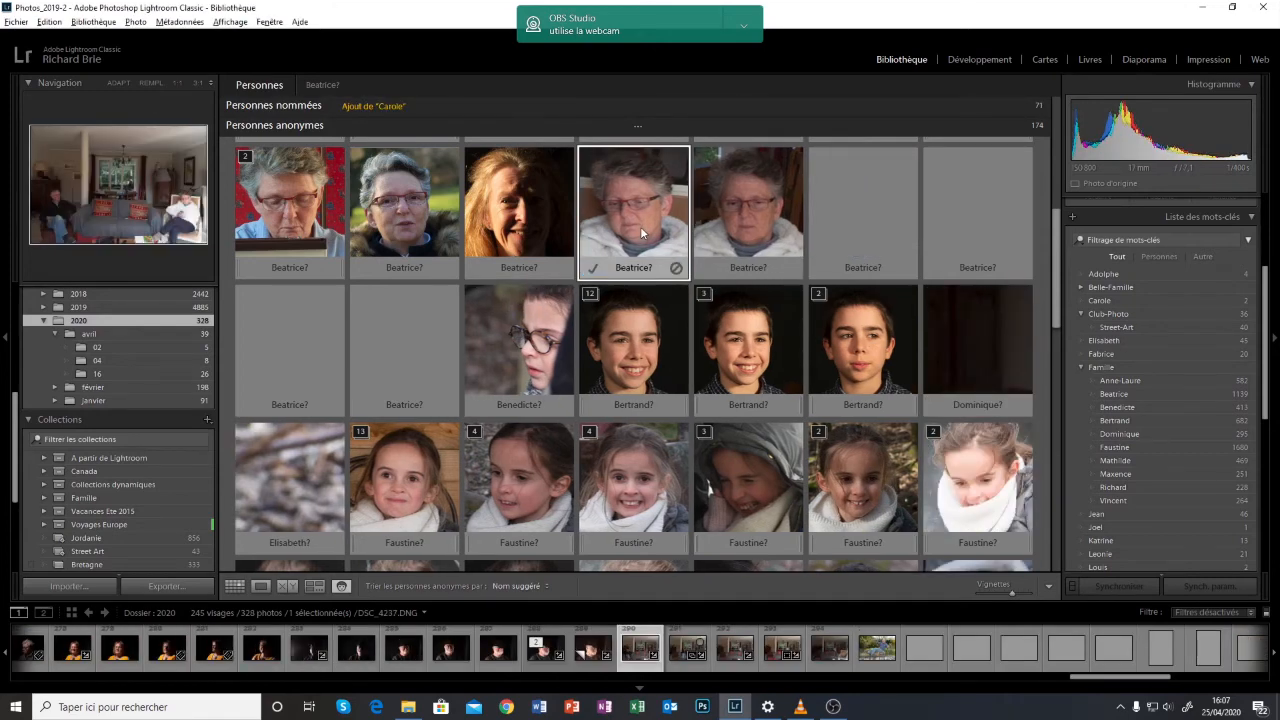
View the people found in the avril folder alone, and return to the whole 2020 folder.
drag(1060, 312, 1062, 150)
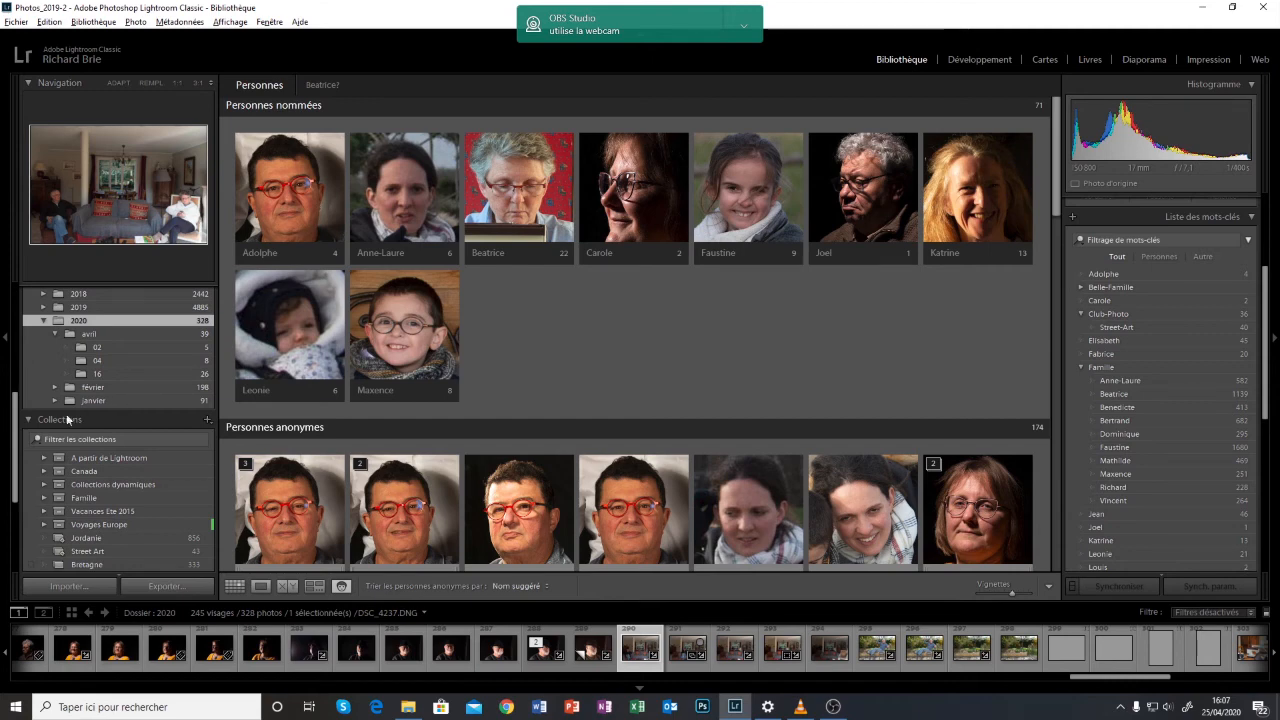
drag(14, 450, 14, 388)
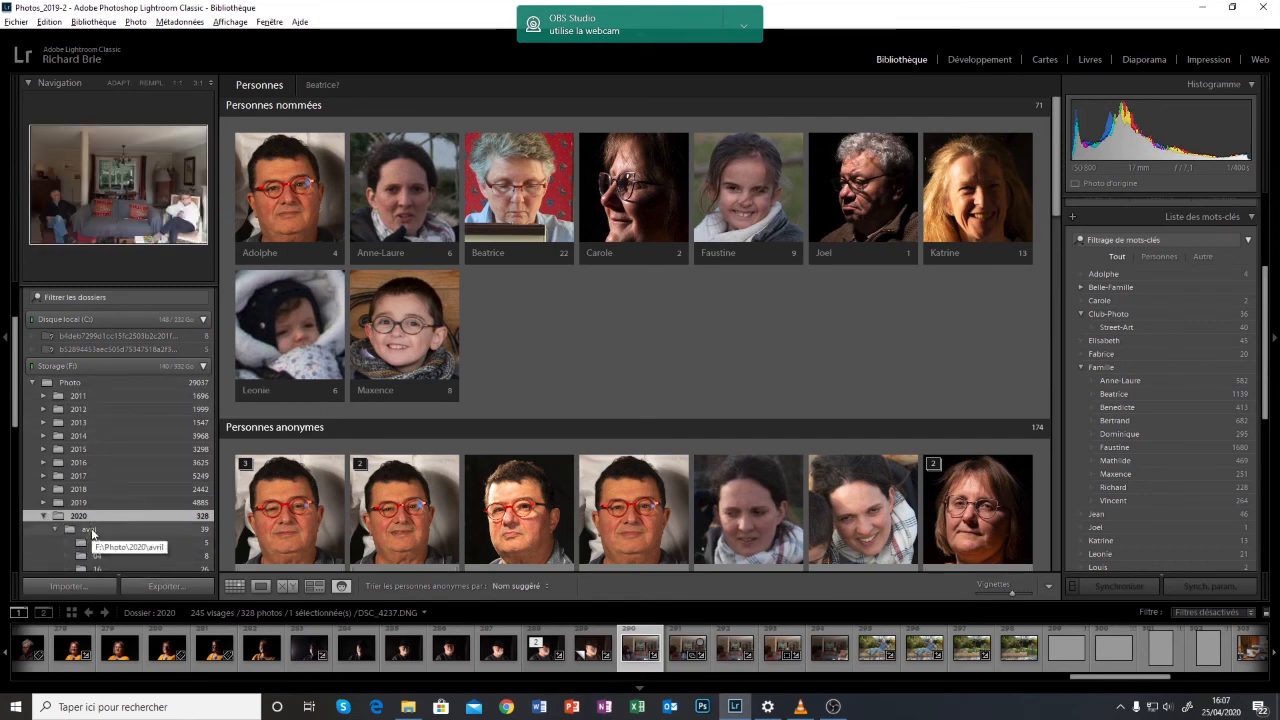
click(92, 531)
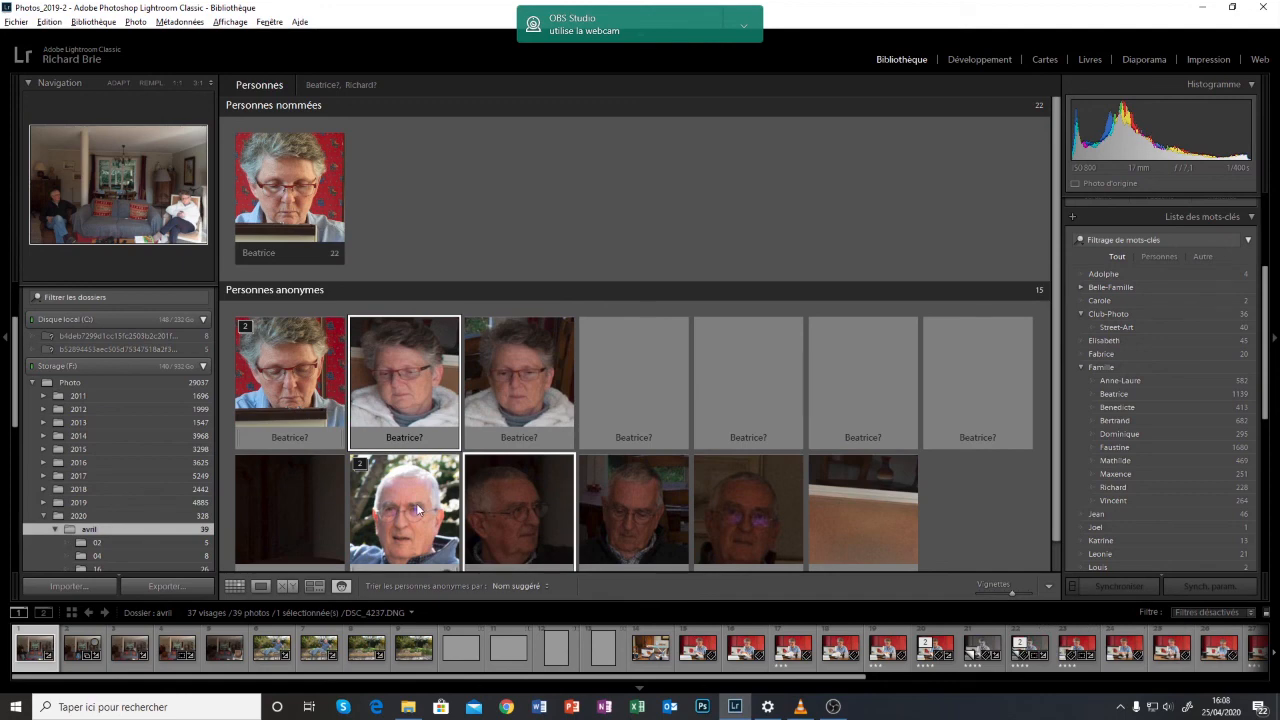
click(79, 516)
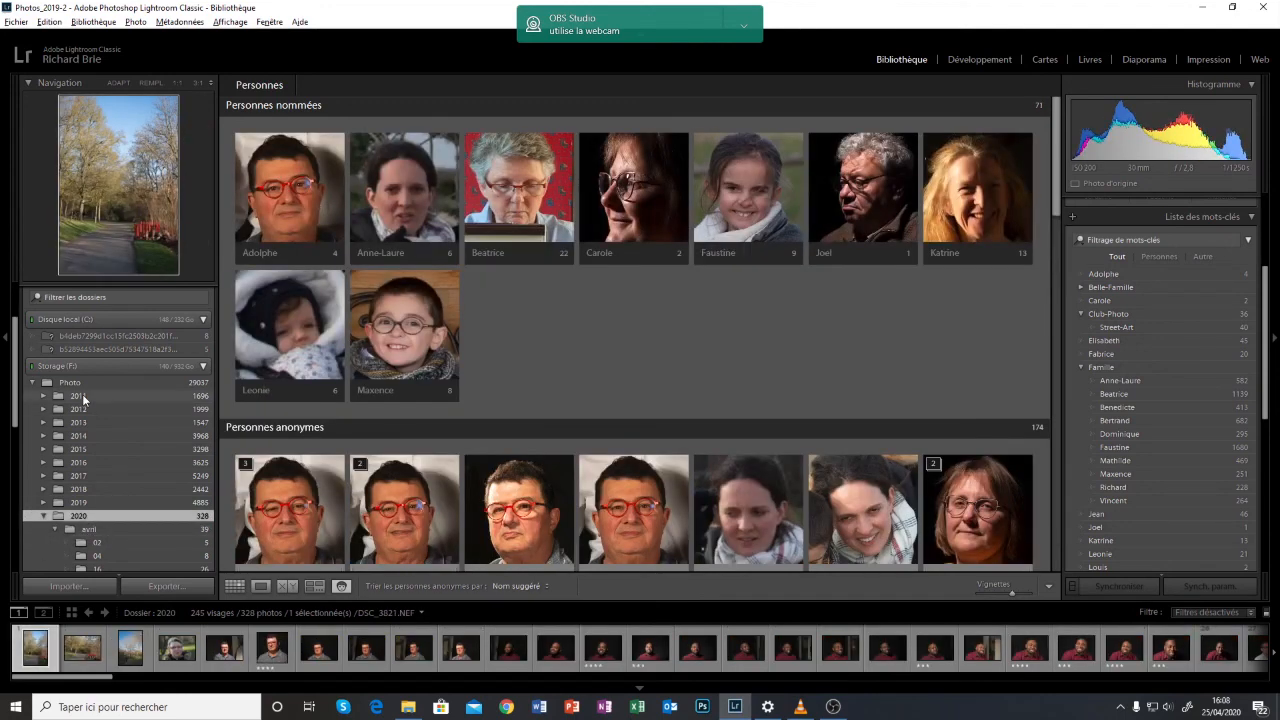